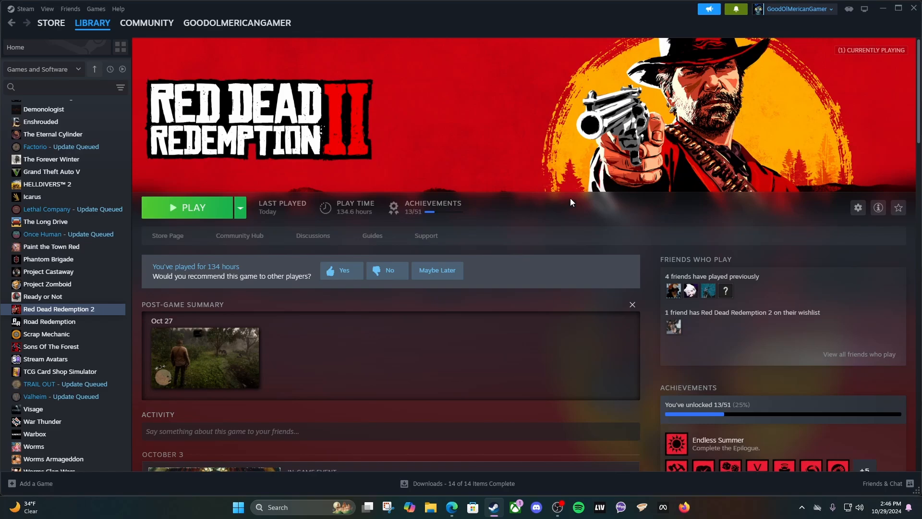
- Open the local installation folder of Red Dead Redemption 2 from the game's installed files properties
{"action": "left_click", "coordinate": [858, 207]}
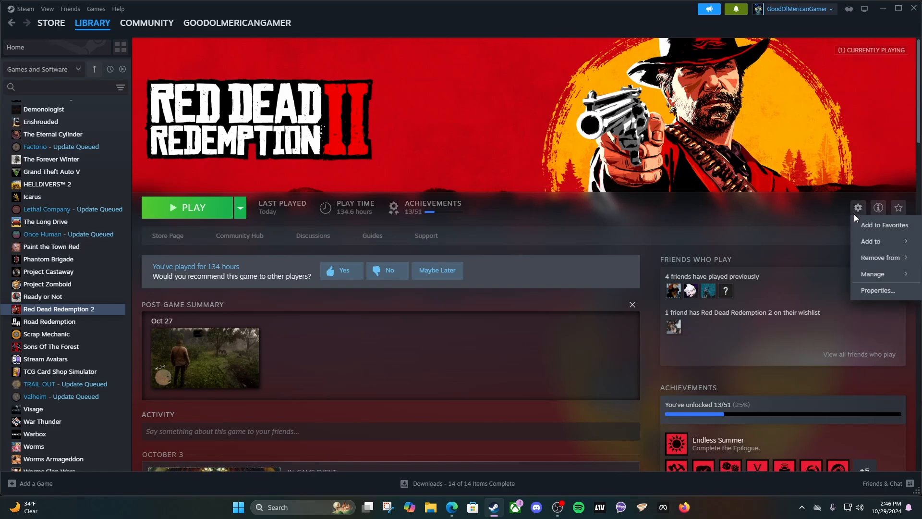
{"action": "left_click", "coordinate": [886, 294]}
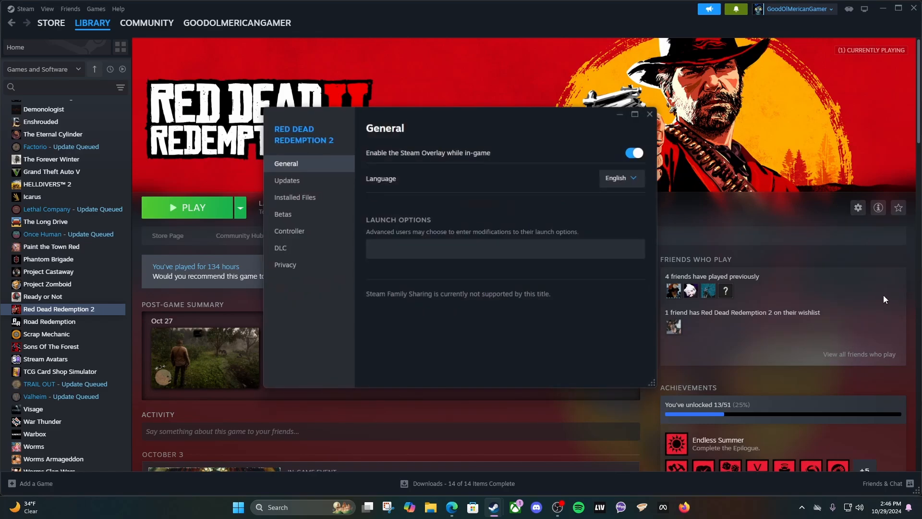
{"action": "left_click", "coordinate": [301, 201]}
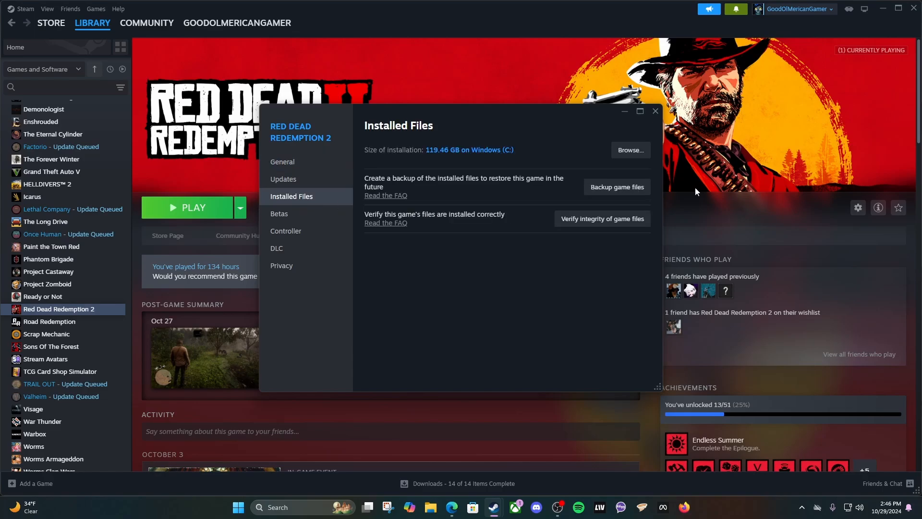
{"action": "left_click", "coordinate": [624, 158]}
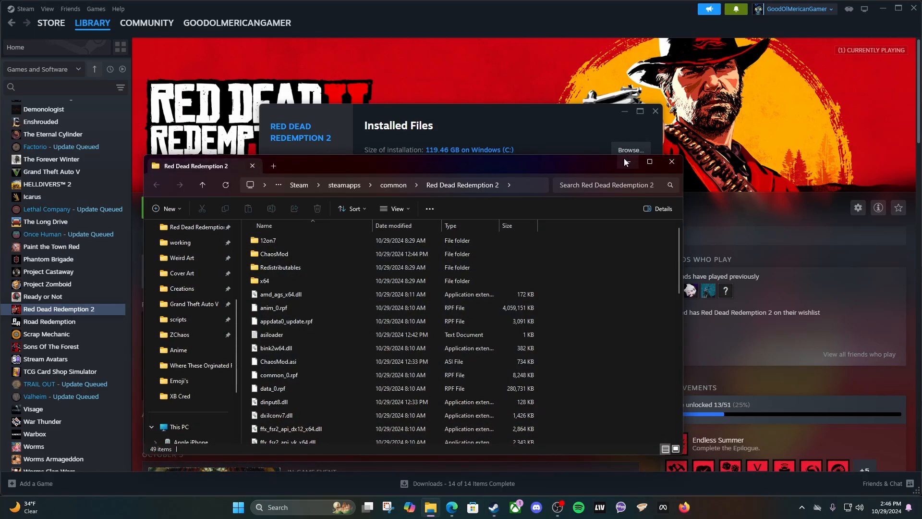
- Permanently delete all files and folders in the Red Dead Redemption 2 folder, and close the folder and the game's properties
{"action": "left_click_drag", "start_coordinate": [561, 163], "coordinate": [558, 235]}
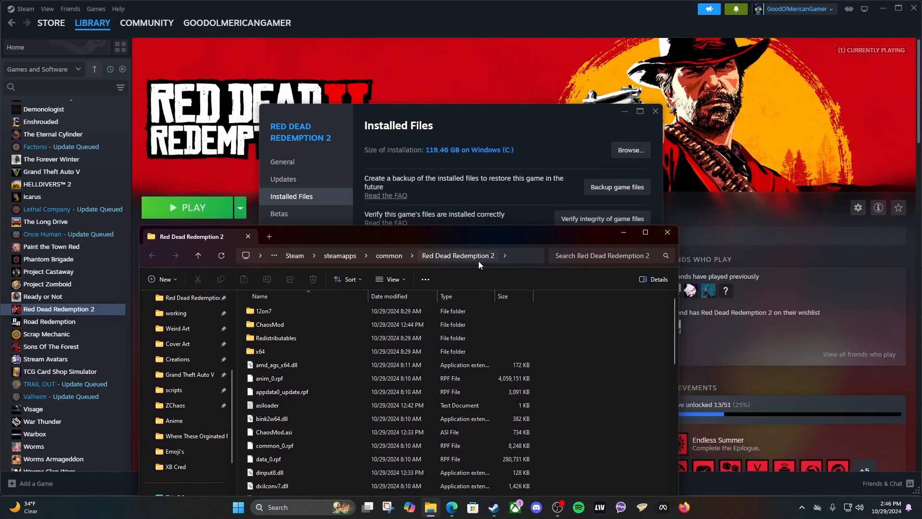
{"action": "left_click_drag", "start_coordinate": [473, 245], "coordinate": [477, 162]}
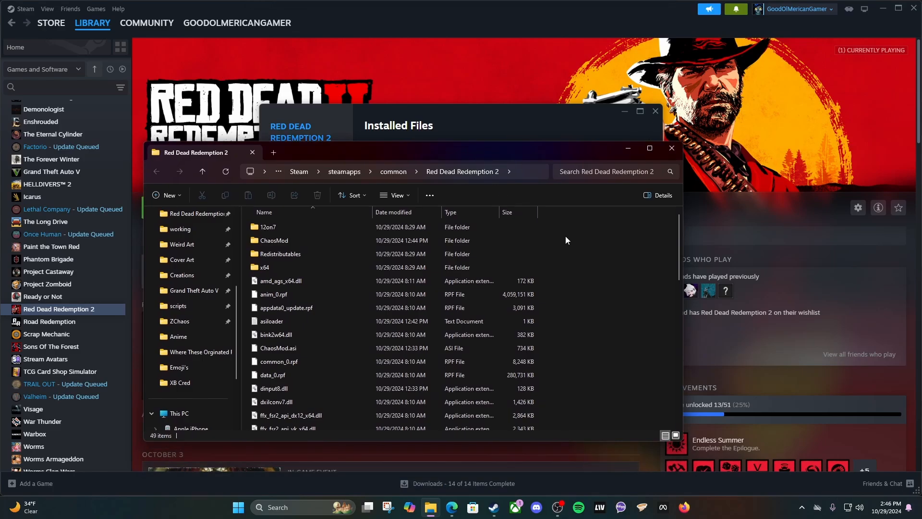
{"action": "left_click_drag", "start_coordinate": [577, 226], "coordinate": [283, 427]}
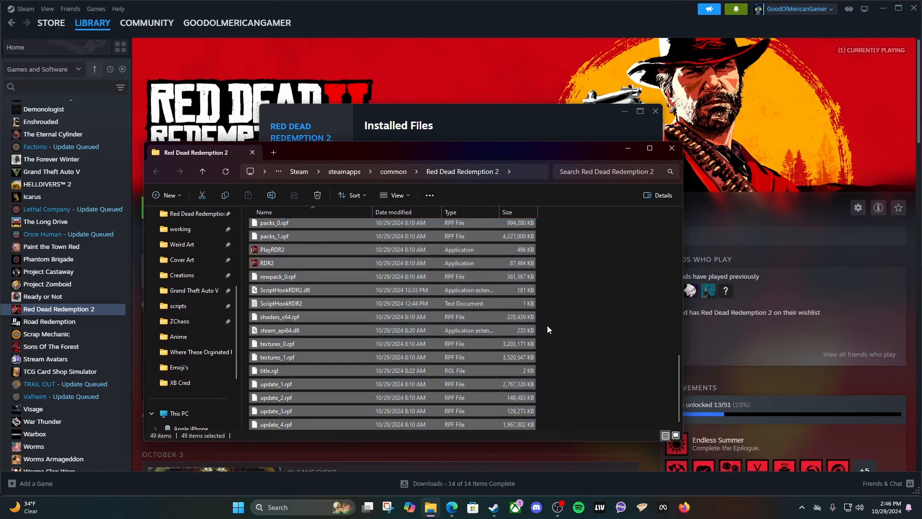
{"action": "key", "text": "Delete"}
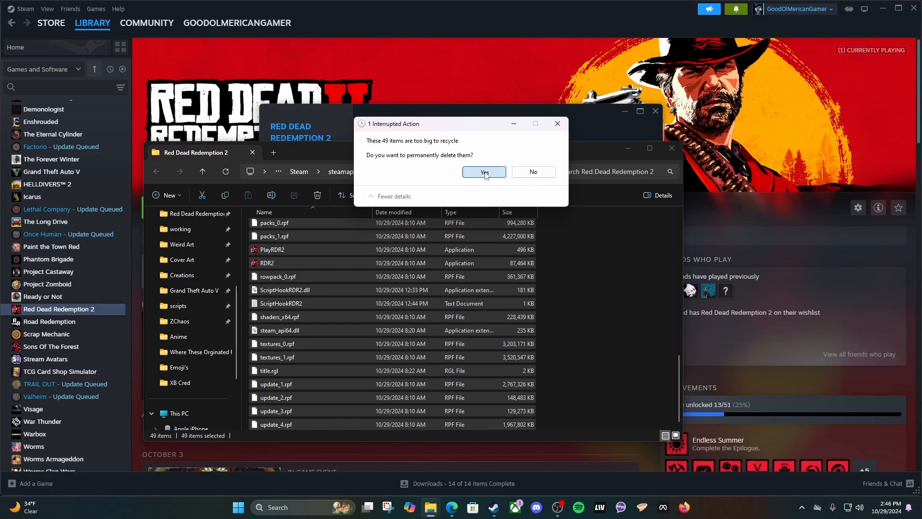
{"action": "left_click", "coordinate": [482, 172]}
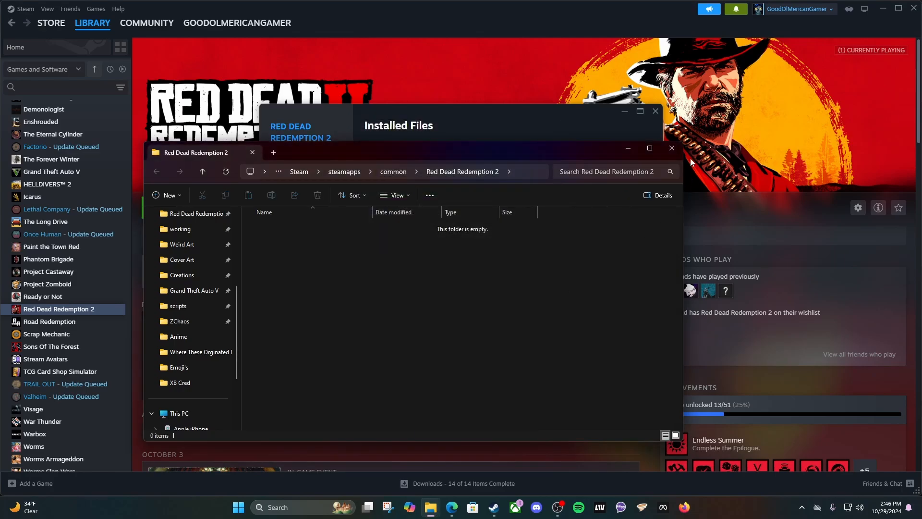
{"action": "left_click", "coordinate": [677, 150]}
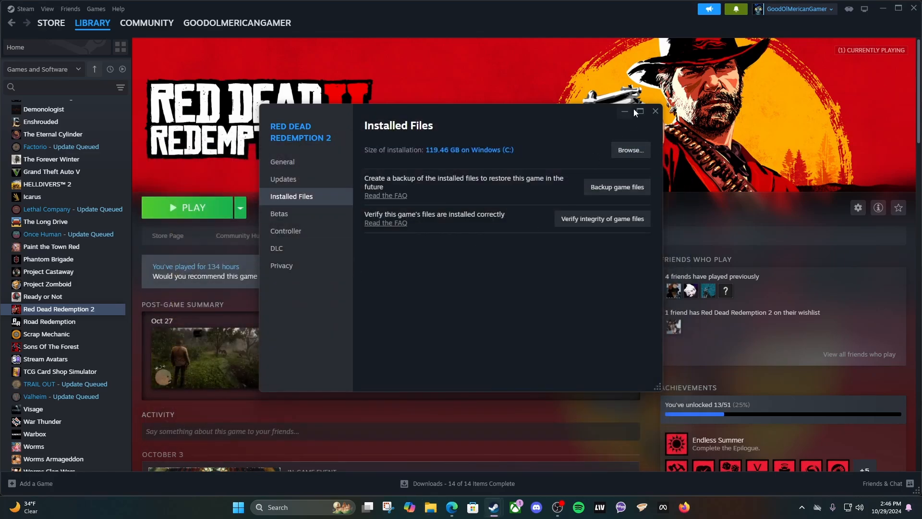
{"action": "left_click", "coordinate": [655, 111]}
- Uninstall Red Dead Redemption 2 and start reinstalling it to Windows (C:) with desktop and start menu shortcuts
{"action": "left_click", "coordinate": [858, 208]}
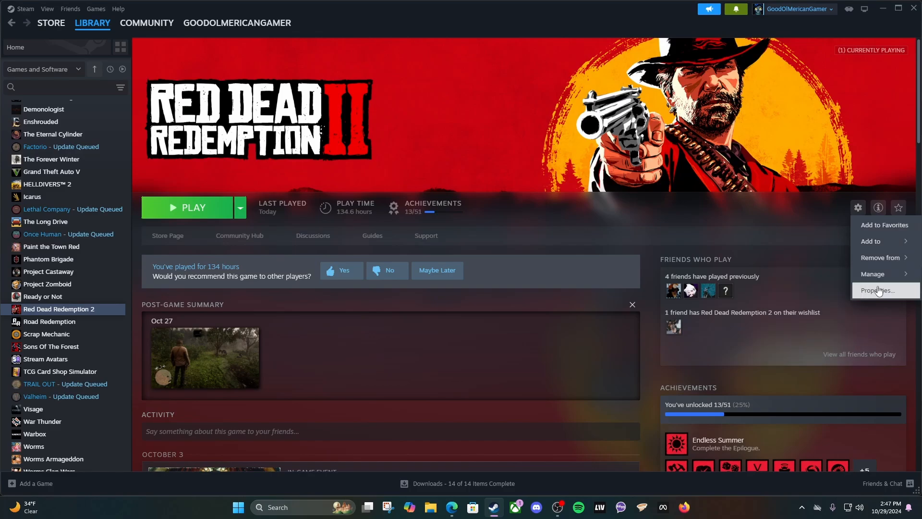
{"action": "mouse_move", "coordinate": [880, 260]}
{"action": "left_click", "coordinate": [812, 339]}
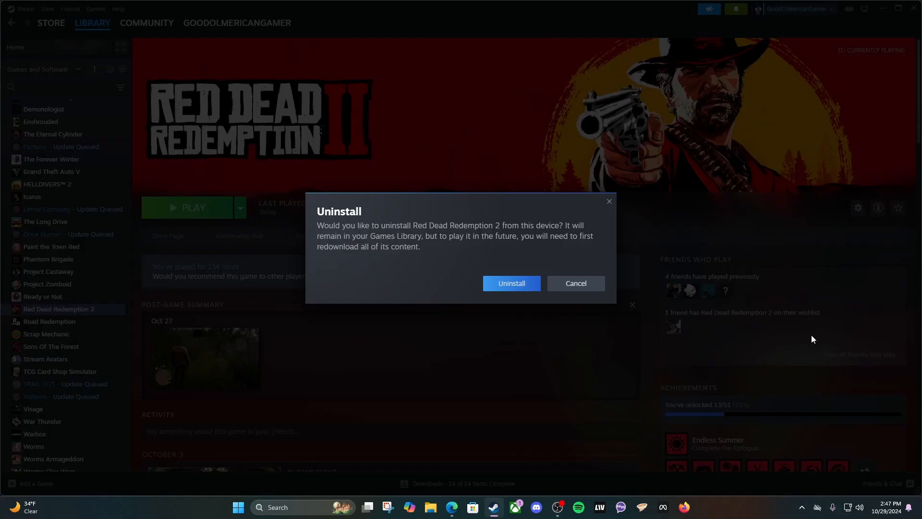
{"action": "left_click", "coordinate": [506, 287]}
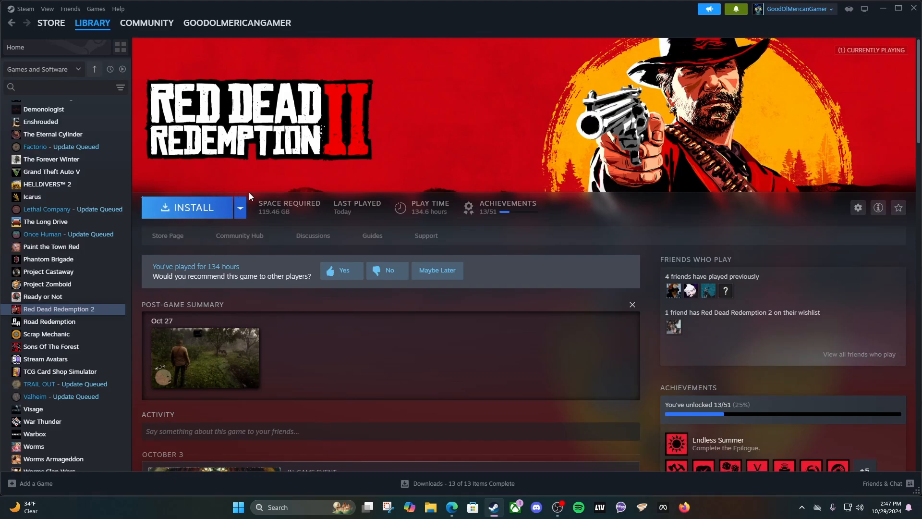
{"action": "left_click", "coordinate": [186, 209]}
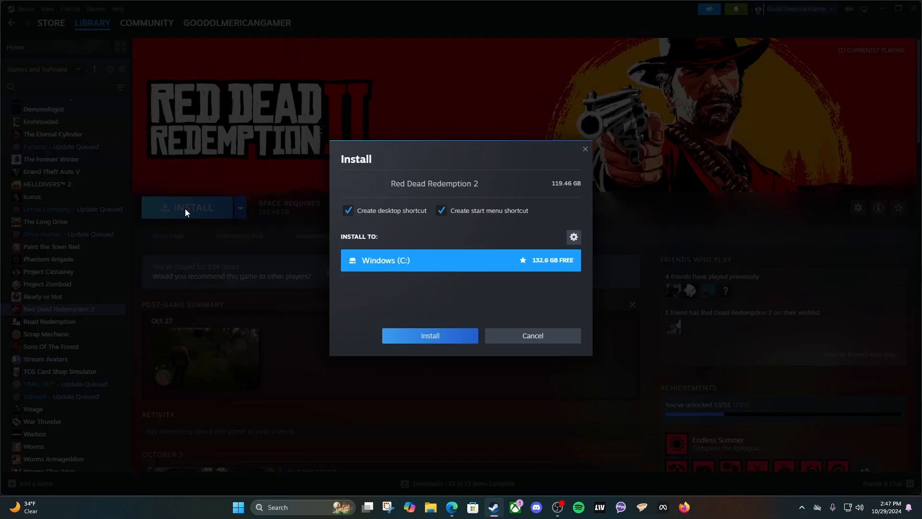
{"action": "left_click", "coordinate": [429, 337]}
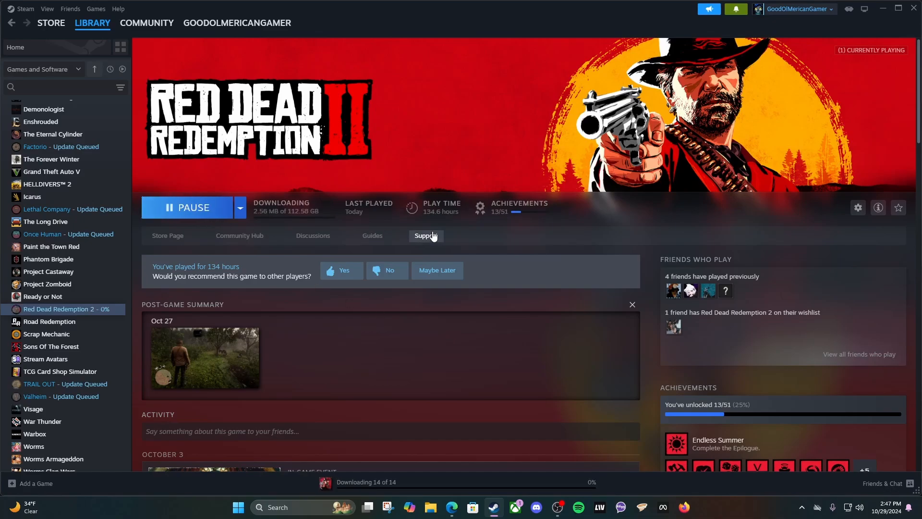
- Switch to Microsoft Edge and disconnect ChaosModRDR from the other connections in the Twitch account settings
{"action": "mouse_move", "coordinate": [457, 514]}
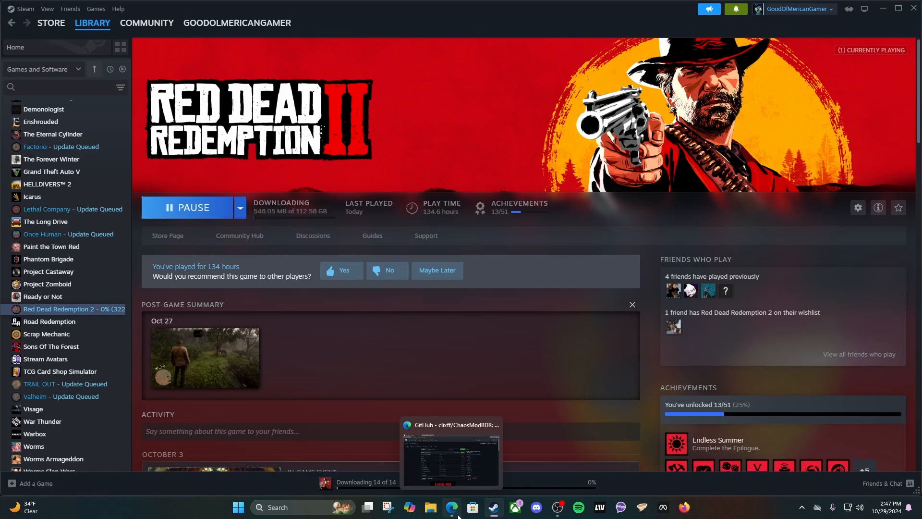
{"action": "left_click", "coordinate": [458, 516]}
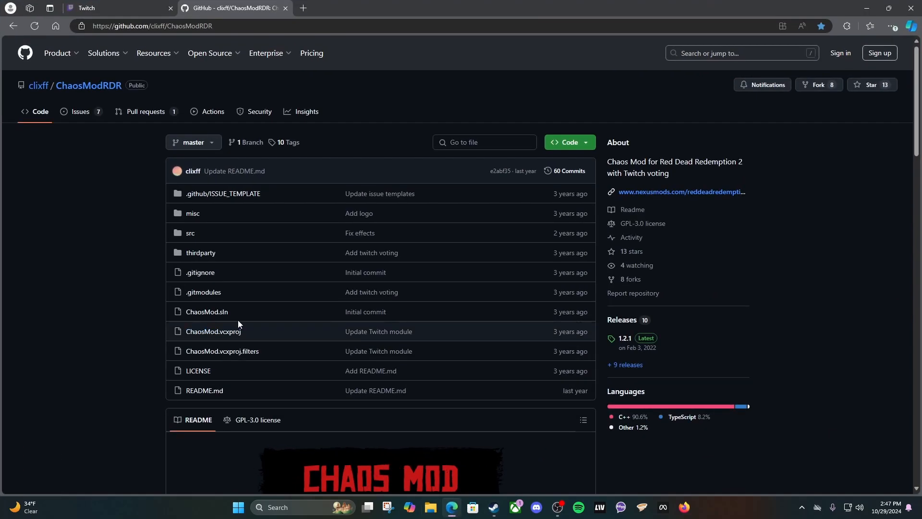
{"action": "left_click", "coordinate": [133, 12]}
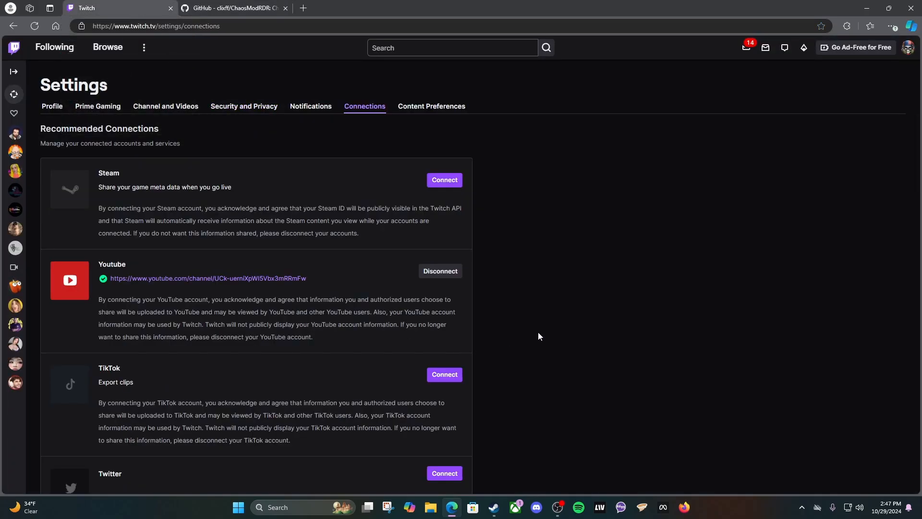
{"action": "scroll", "coordinate": [520, 287], "scroll_direction": "down", "scroll_amount": 3}
{"action": "scroll", "coordinate": [520, 287], "scroll_direction": "down", "scroll_amount": 10}
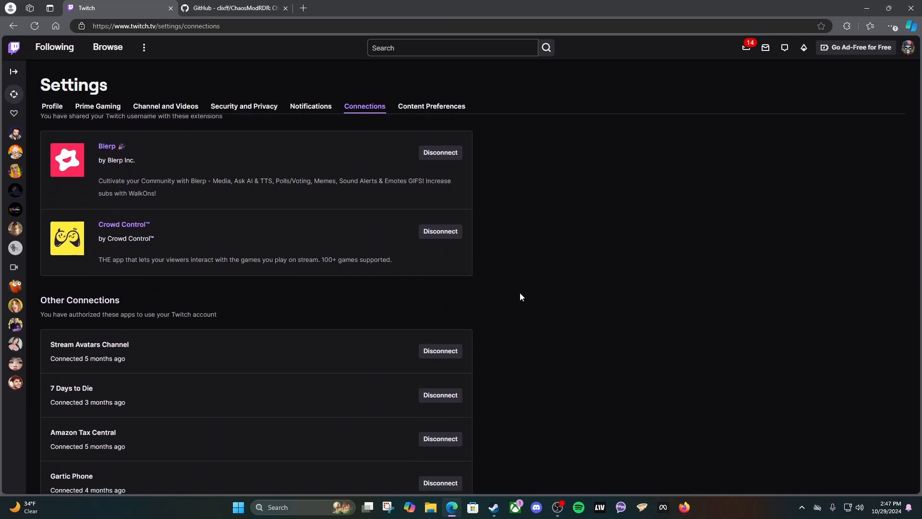
{"action": "scroll", "coordinate": [520, 296], "scroll_direction": "down", "scroll_amount": 5}
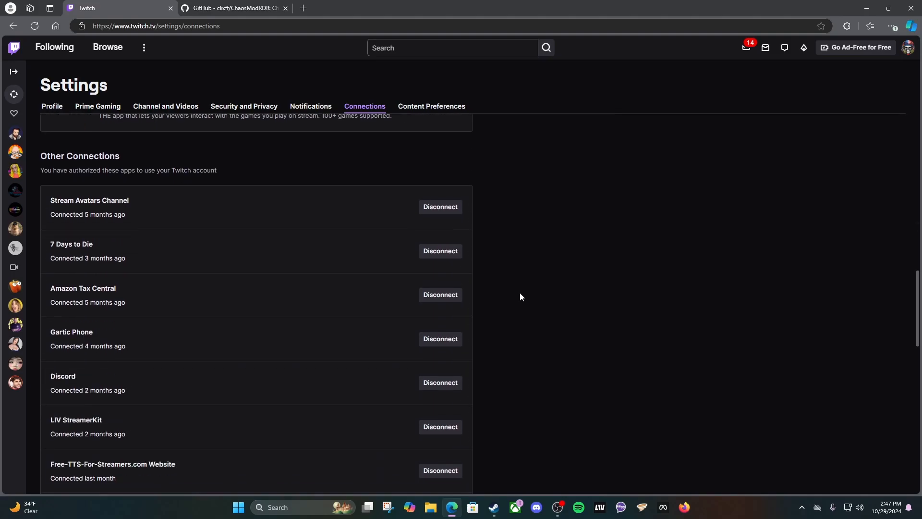
{"action": "scroll", "coordinate": [153, 304], "scroll_direction": "up", "scroll_amount": 4}
{"action": "scroll", "coordinate": [89, 248], "scroll_direction": "down", "scroll_amount": 3}
{"action": "scroll", "coordinate": [89, 254], "scroll_direction": "down", "scroll_amount": 4}
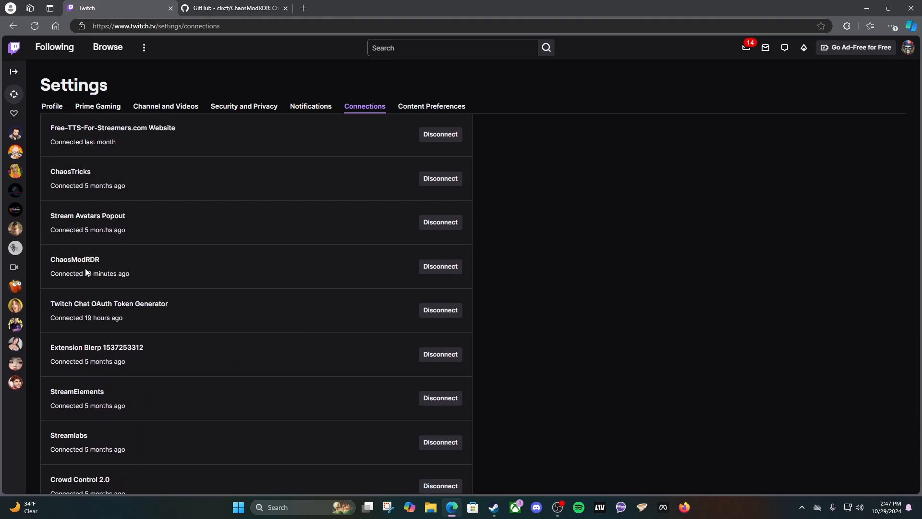
{"action": "left_click_drag", "start_coordinate": [52, 261], "coordinate": [117, 274]}
{"action": "left_click", "coordinate": [436, 268]}
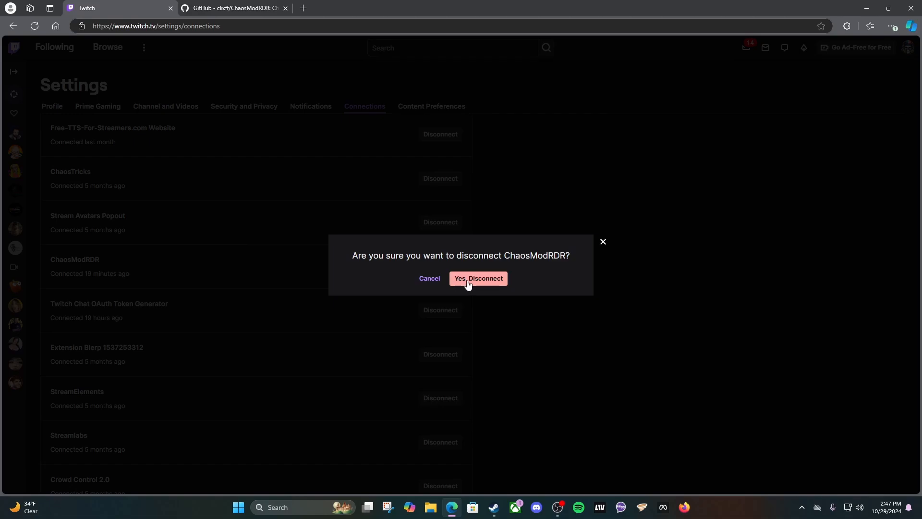
{"action": "left_click", "coordinate": [468, 281]}
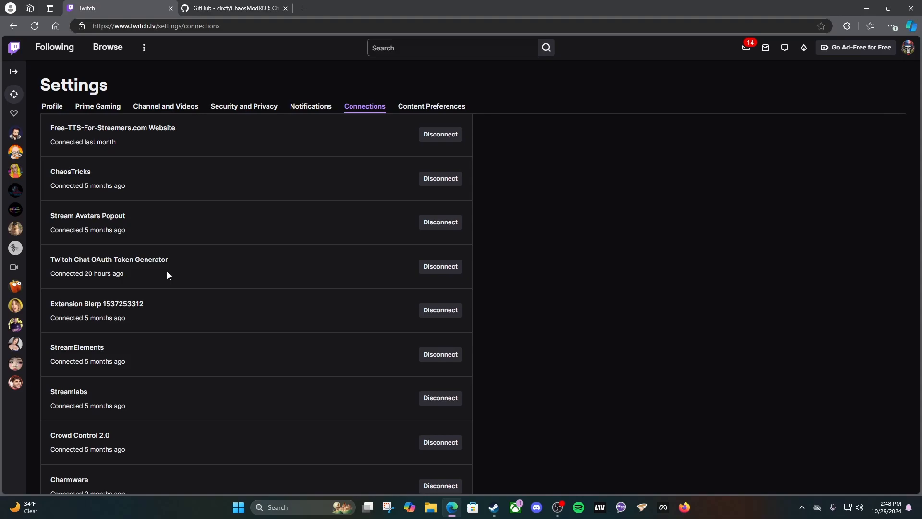
{"action": "scroll", "coordinate": [167, 274], "scroll_direction": "down", "scroll_amount": 15}
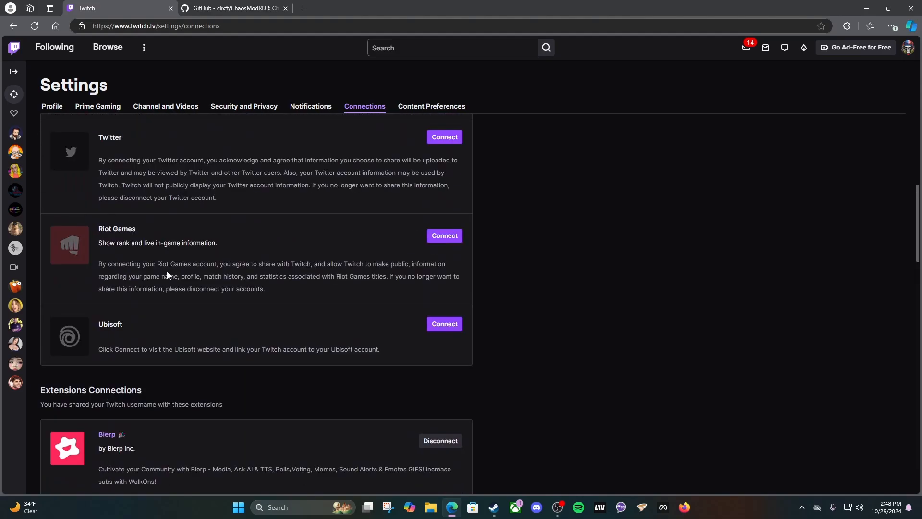
{"action": "scroll", "coordinate": [167, 275], "scroll_direction": "up", "scroll_amount": 4}
{"action": "scroll", "coordinate": [168, 274], "scroll_direction": "up", "scroll_amount": 3}
{"action": "scroll", "coordinate": [275, 363], "scroll_direction": "down", "scroll_amount": 15}
{"action": "scroll", "coordinate": [275, 363], "scroll_direction": "up", "scroll_amount": 12}
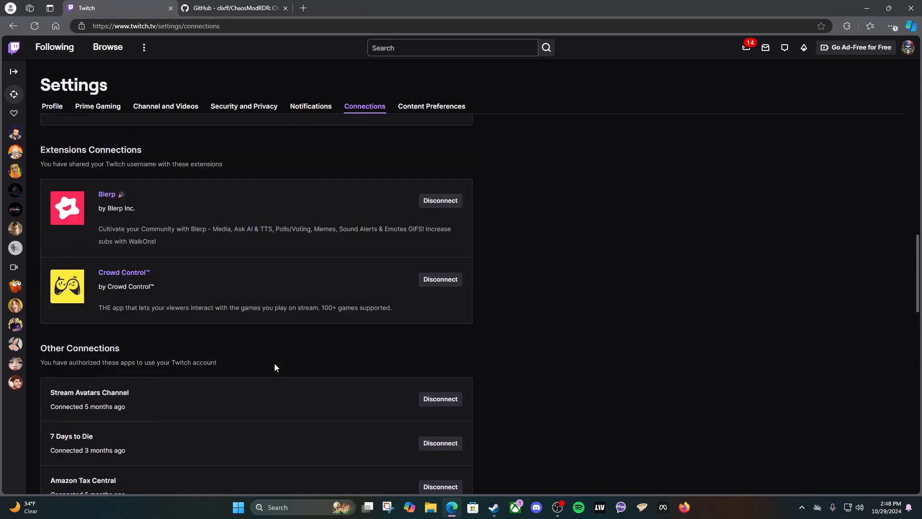
- Follow the Script Hook RDR2 link in the ChaosModRDR GitHub readme, download the library, and dismiss the ad
{"action": "left_click", "coordinate": [255, 7]}
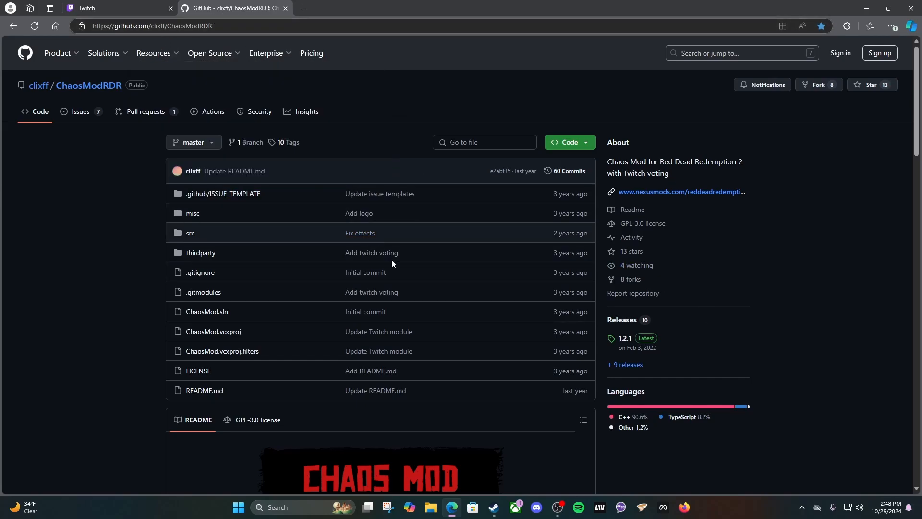
{"action": "scroll", "coordinate": [411, 270], "scroll_direction": "down", "scroll_amount": 3}
{"action": "scroll", "coordinate": [424, 301], "scroll_direction": "down", "scroll_amount": 2}
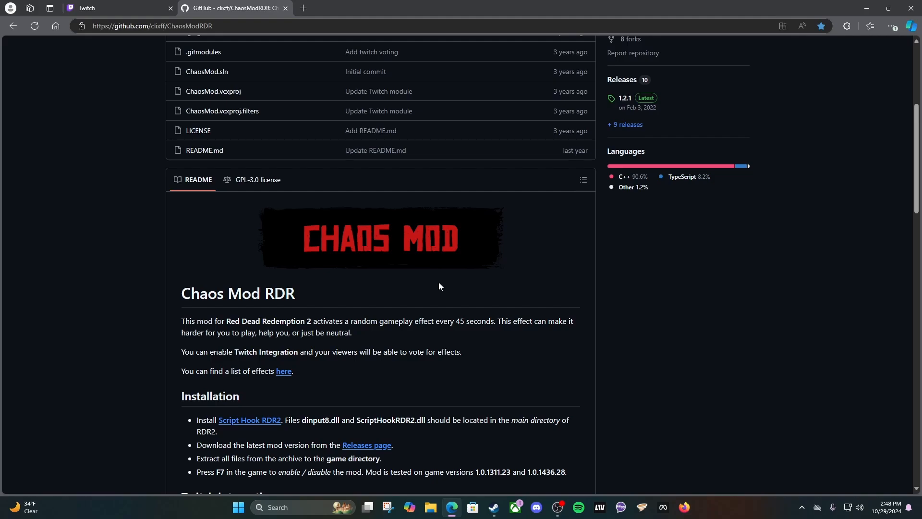
{"action": "scroll", "coordinate": [439, 287], "scroll_direction": "down", "scroll_amount": 2}
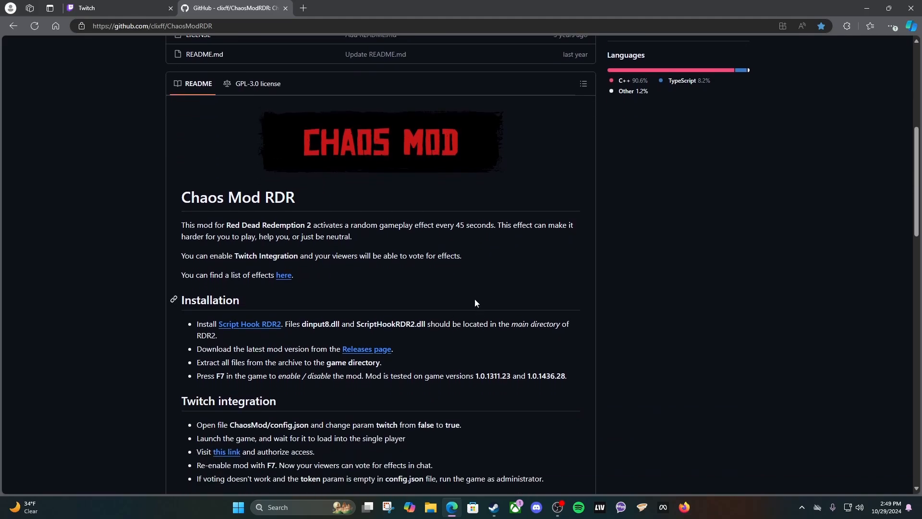
{"action": "left_click", "coordinate": [245, 327]}
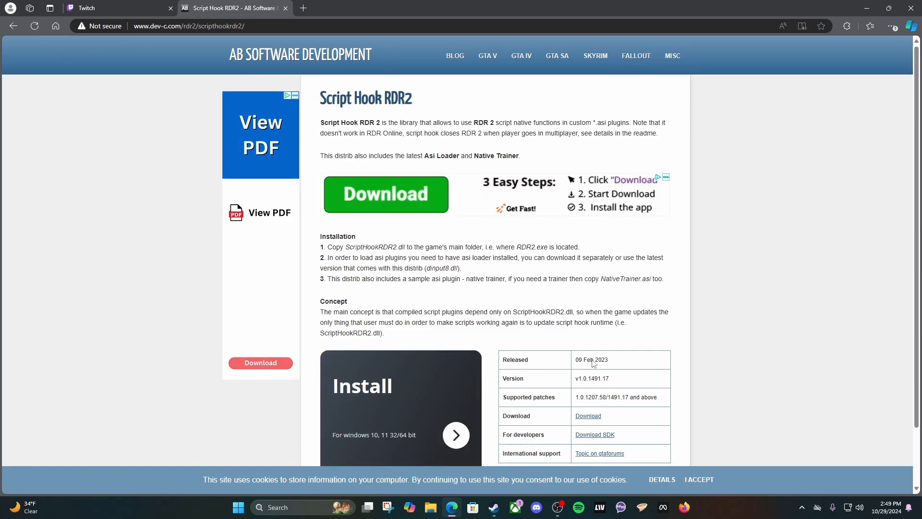
{"action": "scroll", "coordinate": [603, 271], "scroll_direction": "down", "scroll_amount": 1}
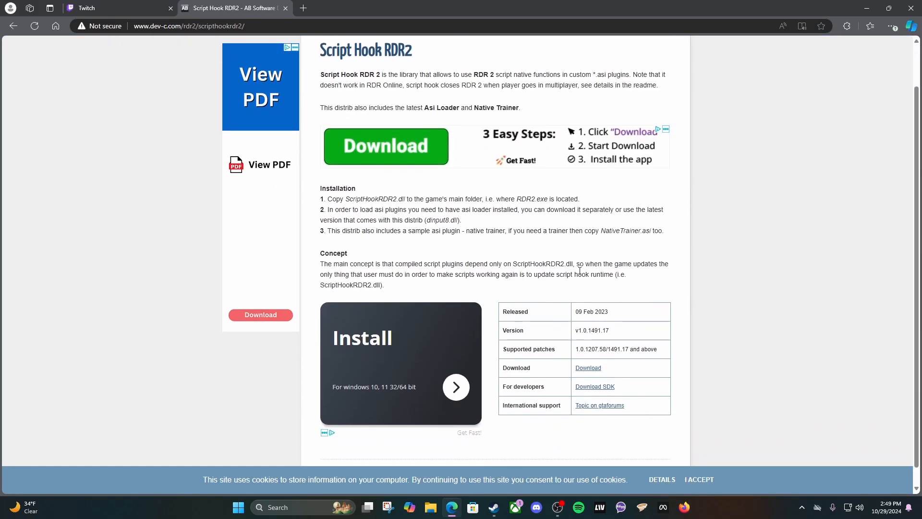
{"action": "left_click", "coordinate": [589, 368]}
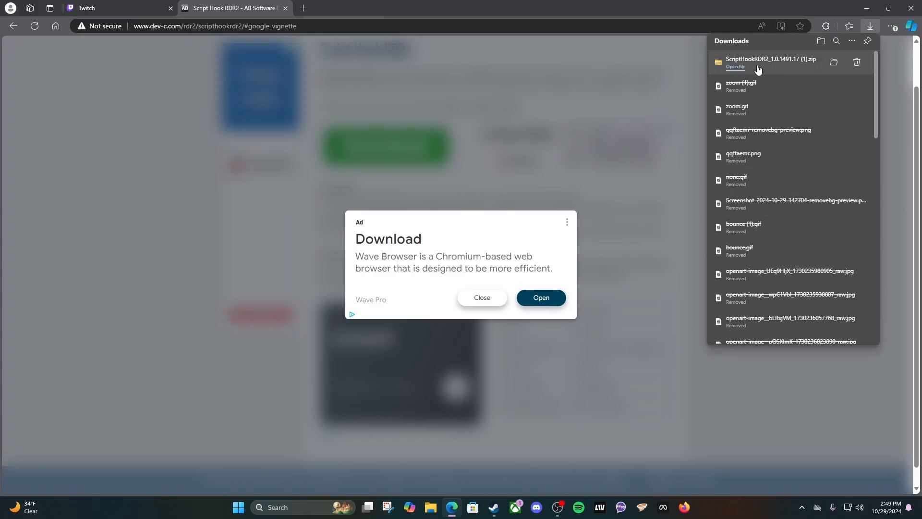
{"action": "left_click", "coordinate": [13, 27]}
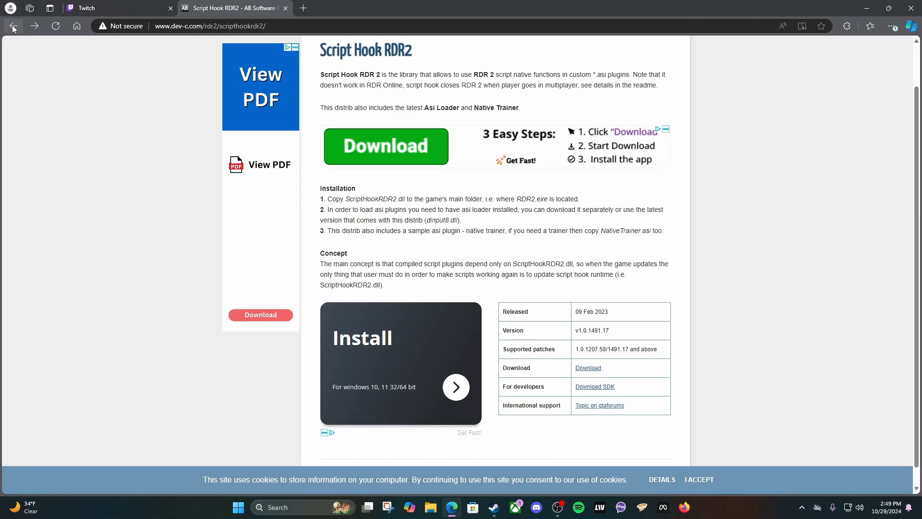
- Return to the ChaosModRDR readme and open the mod's Releases page from the installation instructions
{"action": "left_click", "coordinate": [13, 27]}
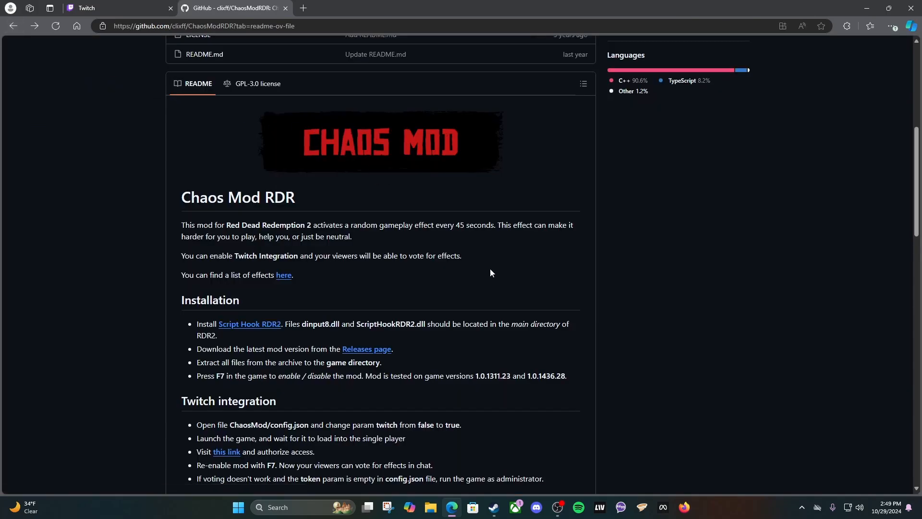
{"action": "scroll", "coordinate": [199, 320], "scroll_direction": "down", "scroll_amount": 1}
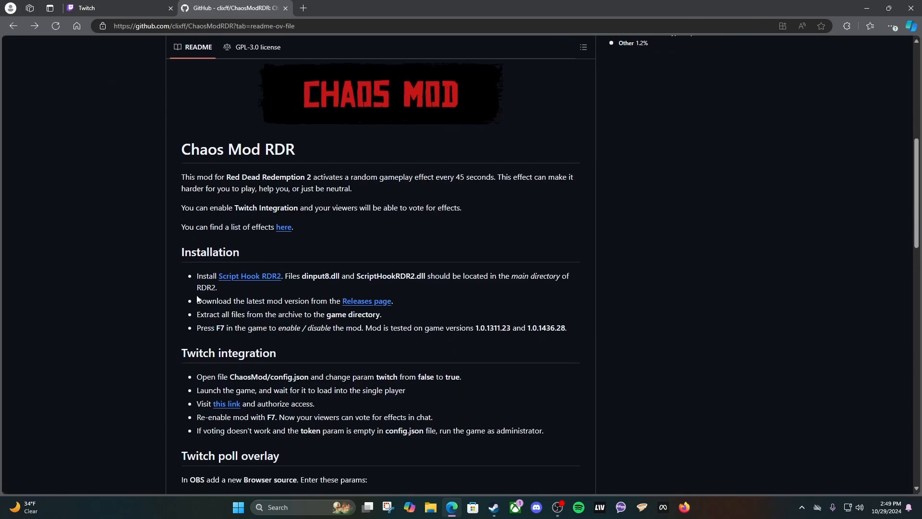
{"action": "left_click_drag", "start_coordinate": [197, 300], "coordinate": [340, 303]}
{"action": "left_click", "coordinate": [389, 303]}
{"action": "left_click", "coordinate": [387, 302]}
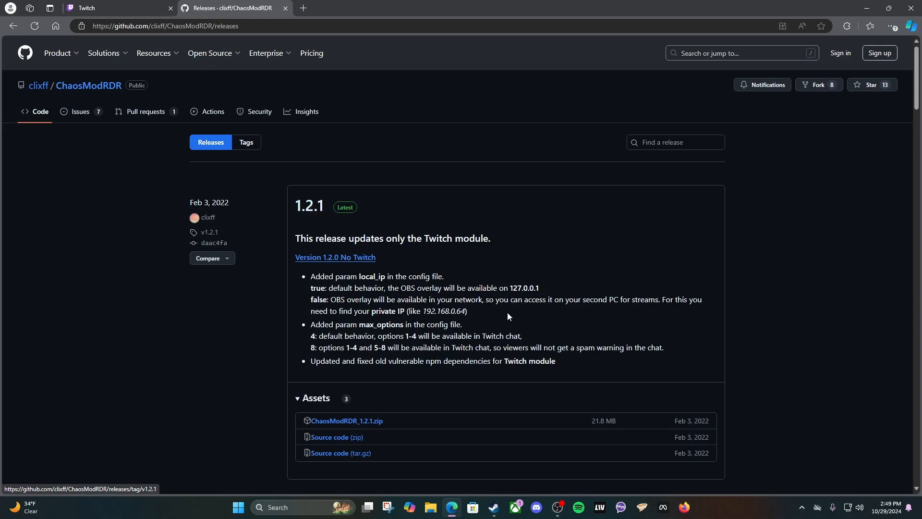
- Download ChaosModRDR_1.2.1.zip from the assets of the latest 1.2.1 release and return to the mod's readme instructions
{"action": "left_click", "coordinate": [296, 399]}
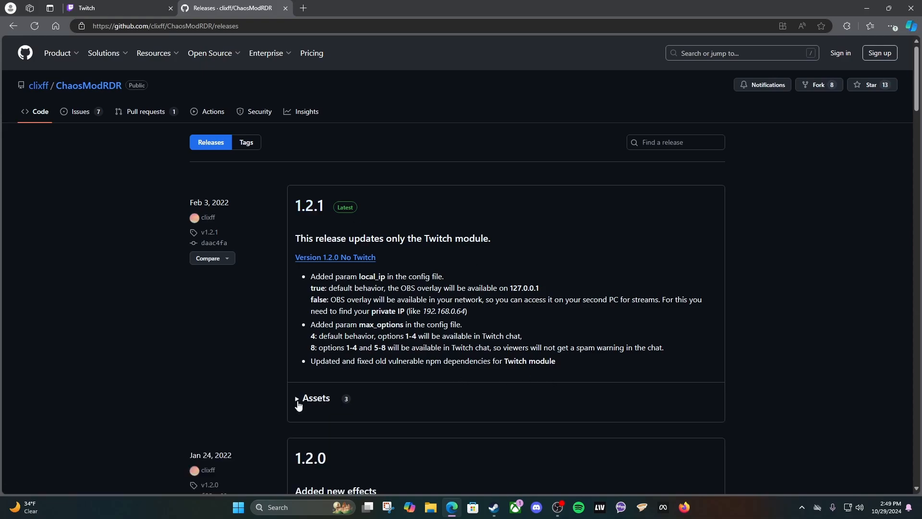
{"action": "left_click", "coordinate": [297, 399]}
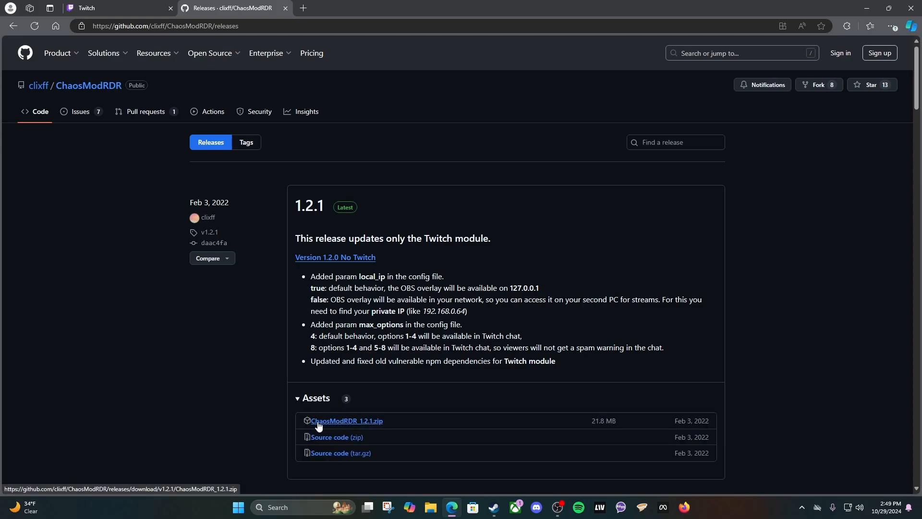
{"action": "left_click", "coordinate": [364, 425]}
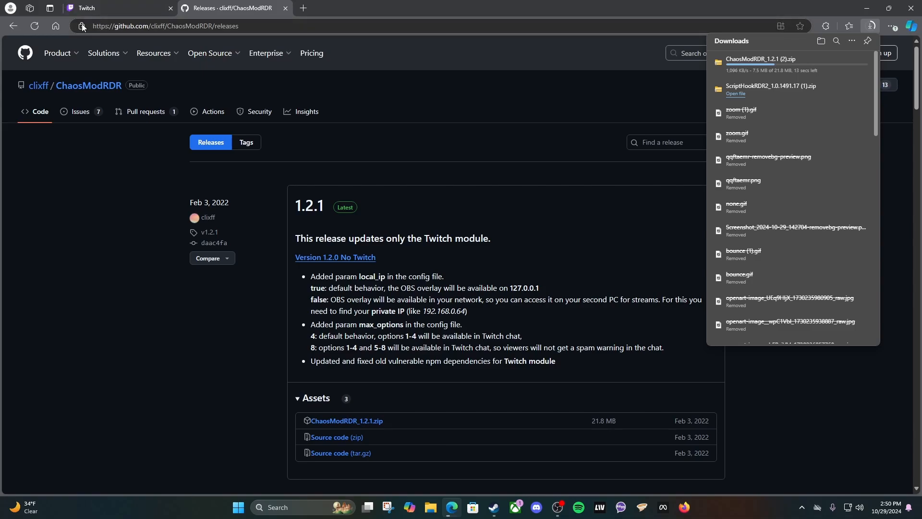
{"action": "left_click", "coordinate": [13, 26]}
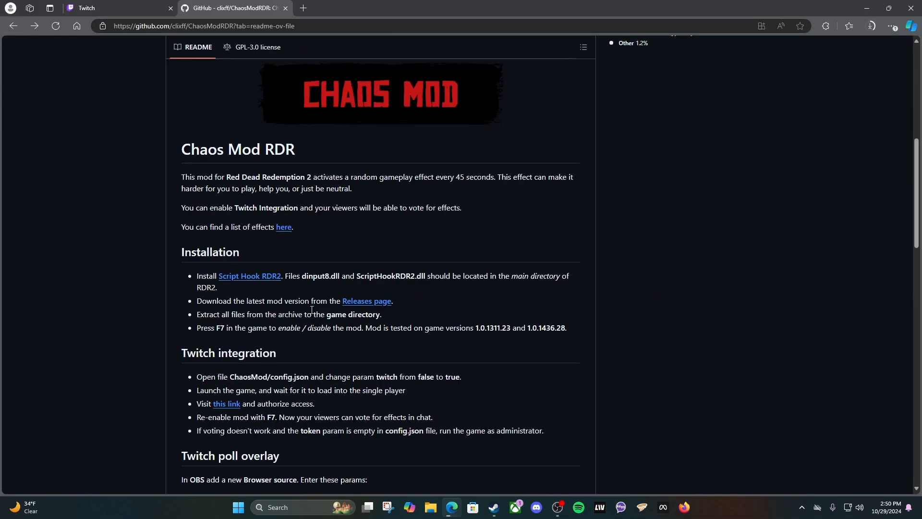
{"action": "scroll", "coordinate": [380, 304], "scroll_direction": "down", "scroll_amount": 1}
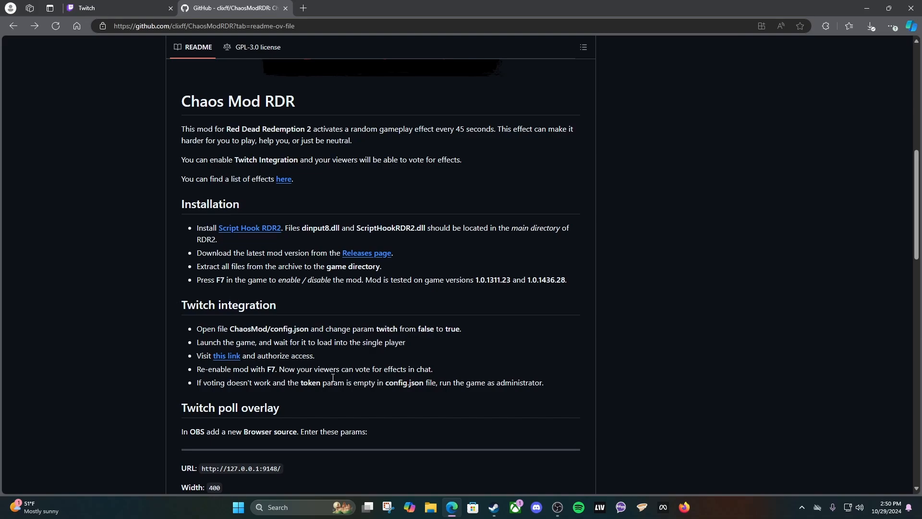
- Switch to File Explorer's Downloads folder, extract the ChaosModRDR_1.2.1 (2) archive to its default destination, and close the extracted folder's window
{"action": "right_click", "coordinate": [434, 511]}
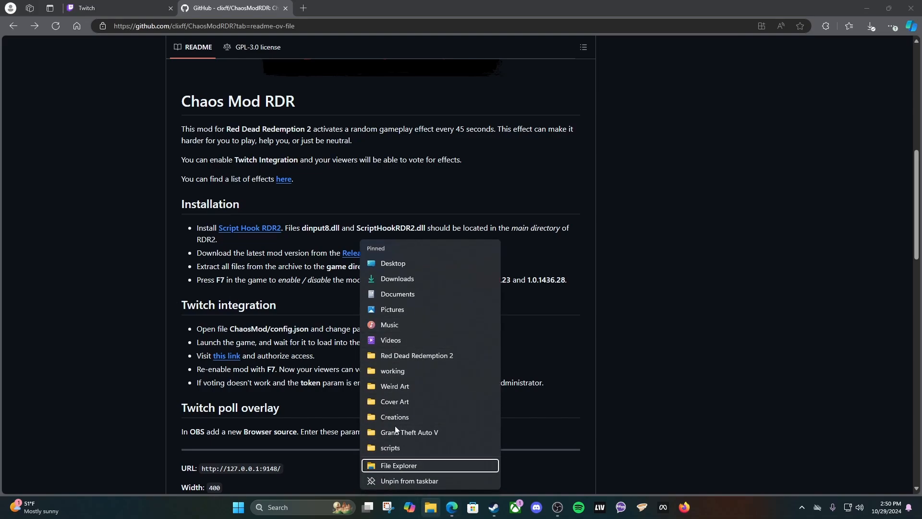
{"action": "left_click", "coordinate": [411, 281]}
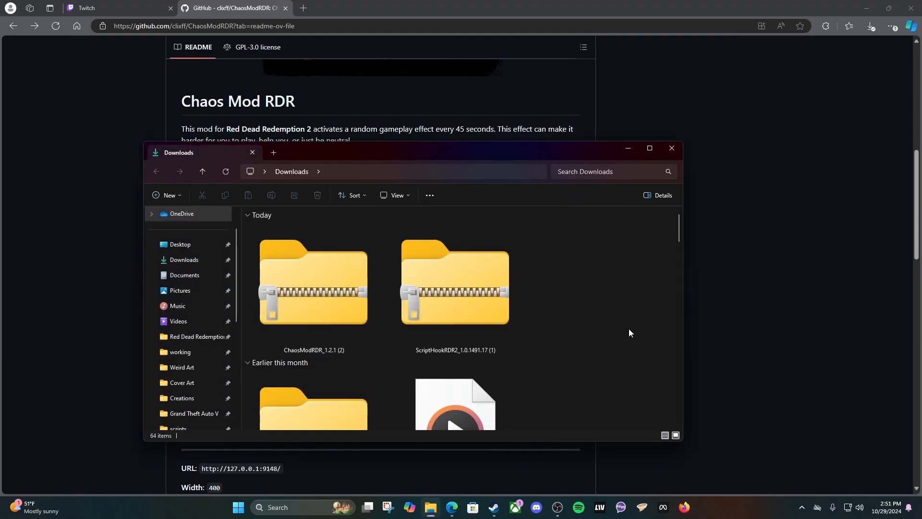
{"action": "left_click", "coordinate": [312, 297]}
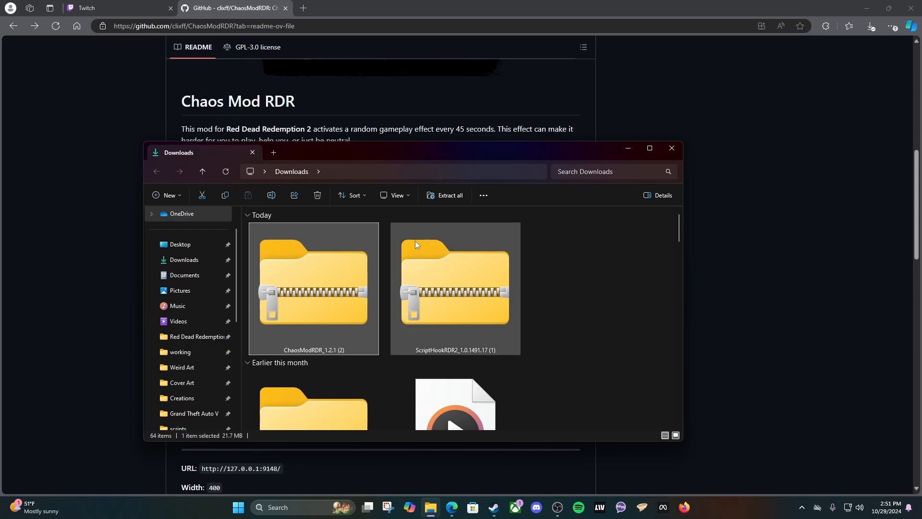
{"action": "left_click", "coordinate": [445, 196]}
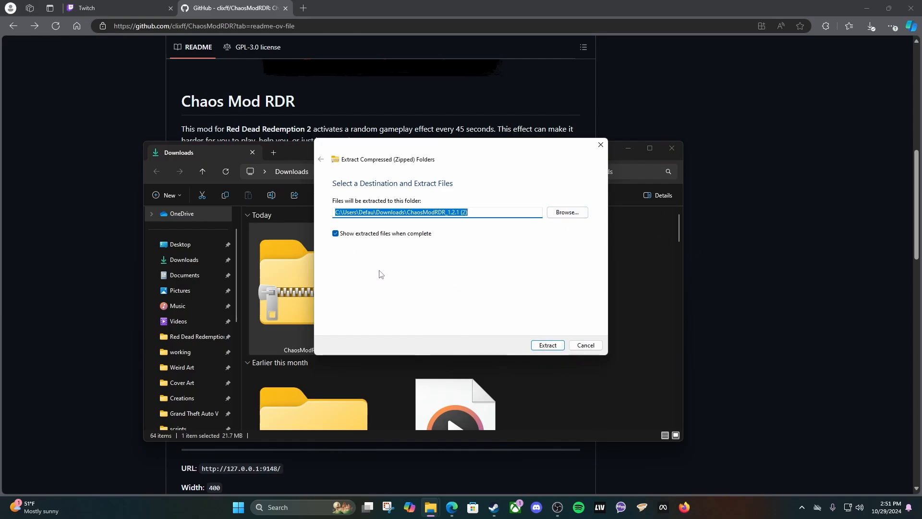
{"action": "left_click", "coordinate": [537, 346]}
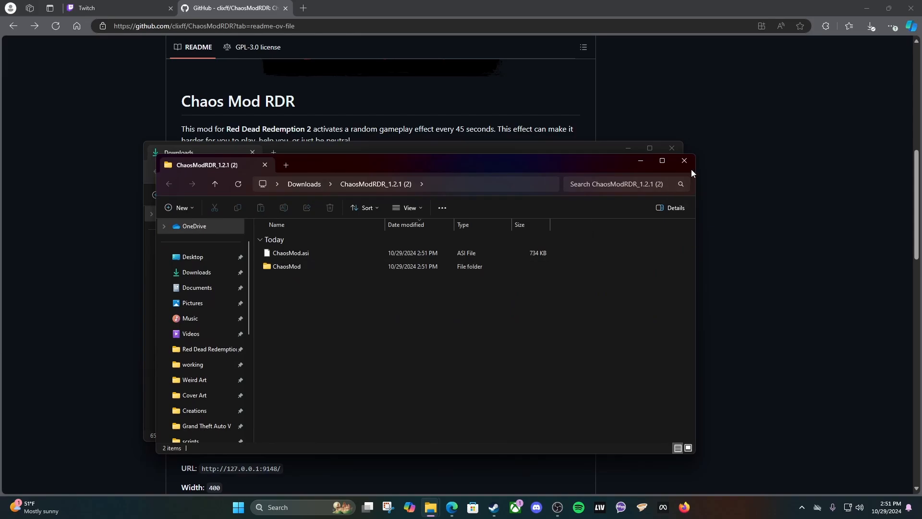
{"action": "left_click", "coordinate": [688, 164]}
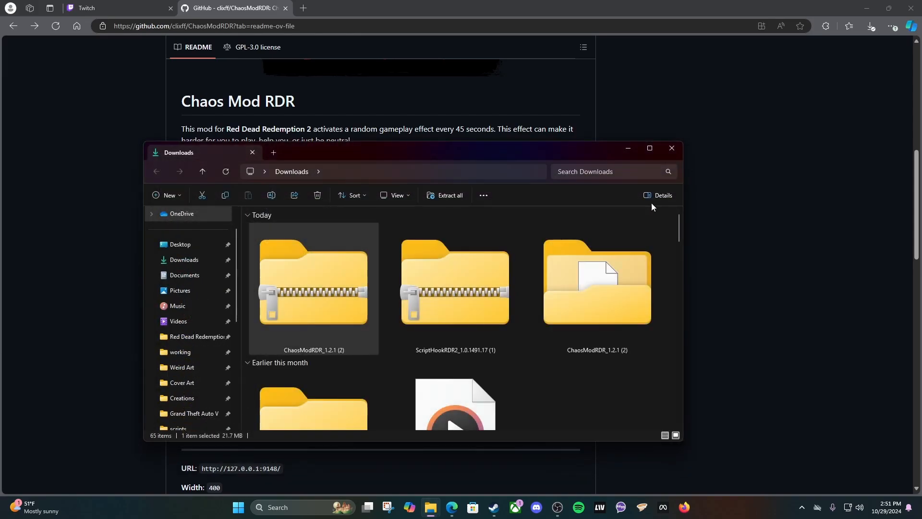
- Extract the ScriptHookRDR2_1.0.1491.17 (1) archive to its default destination in Downloads and close the extracted folder's window
{"action": "left_click", "coordinate": [461, 305]}
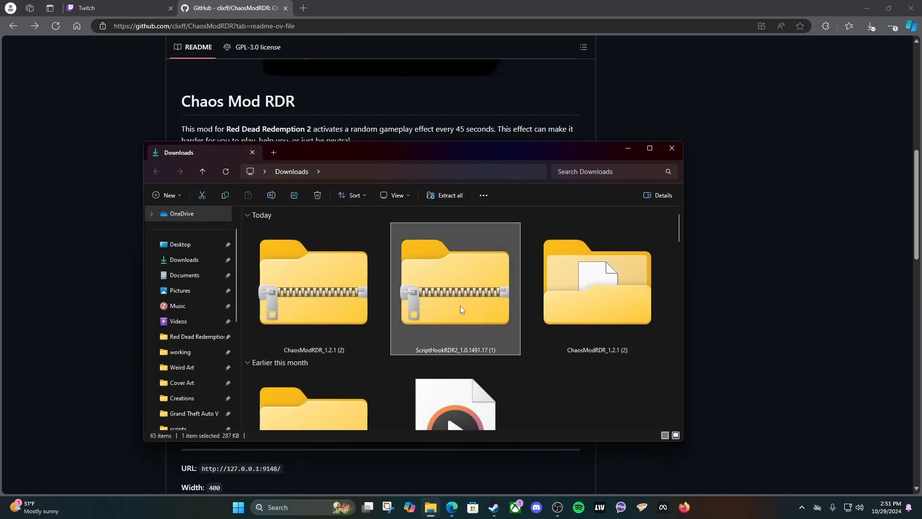
{"action": "left_click", "coordinate": [444, 195]}
{"action": "left_click", "coordinate": [548, 348]}
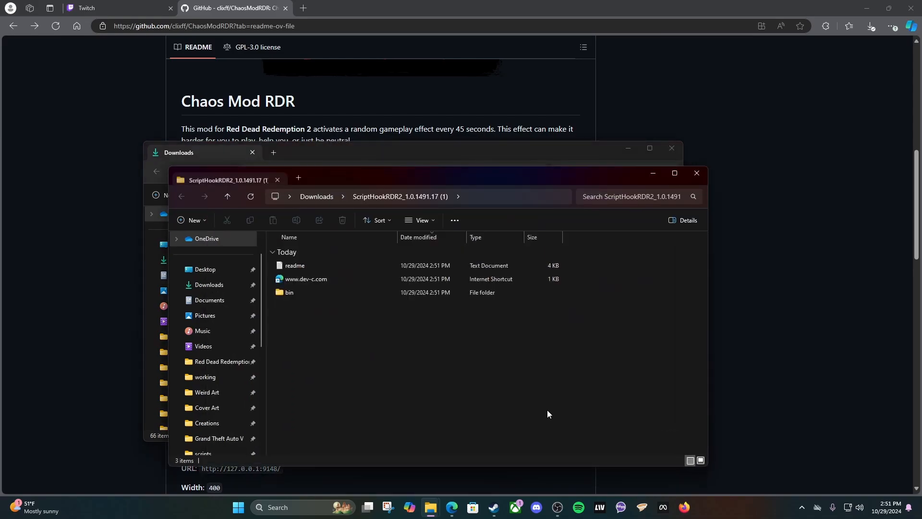
{"action": "left_click", "coordinate": [696, 173]}
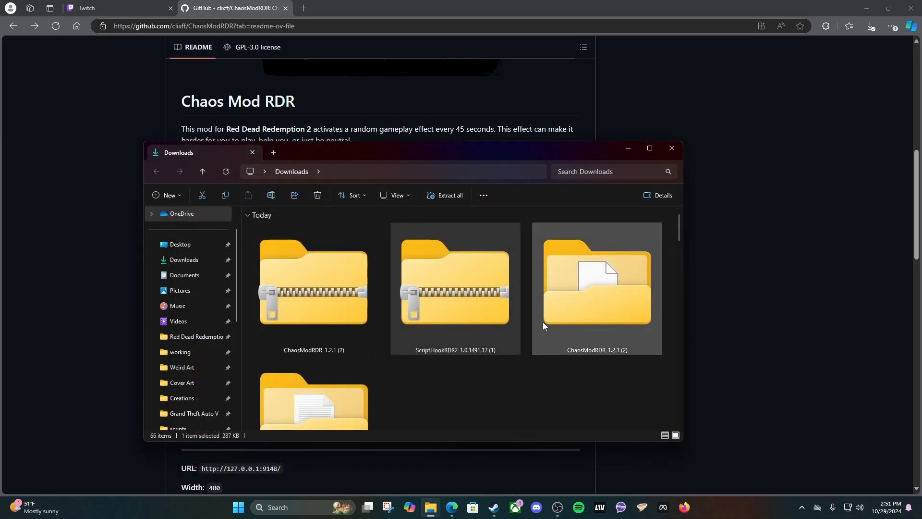
{"action": "scroll", "coordinate": [524, 302], "scroll_direction": "down", "scroll_amount": 1}
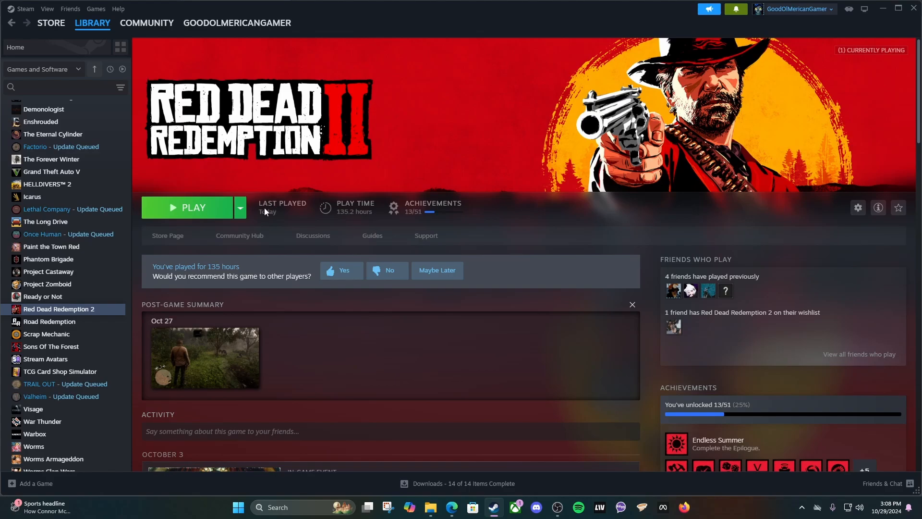
- From the Steam library, open the local files folder of Red Dead Redemption 2 and look through its contents
{"action": "left_click", "coordinate": [859, 208]}
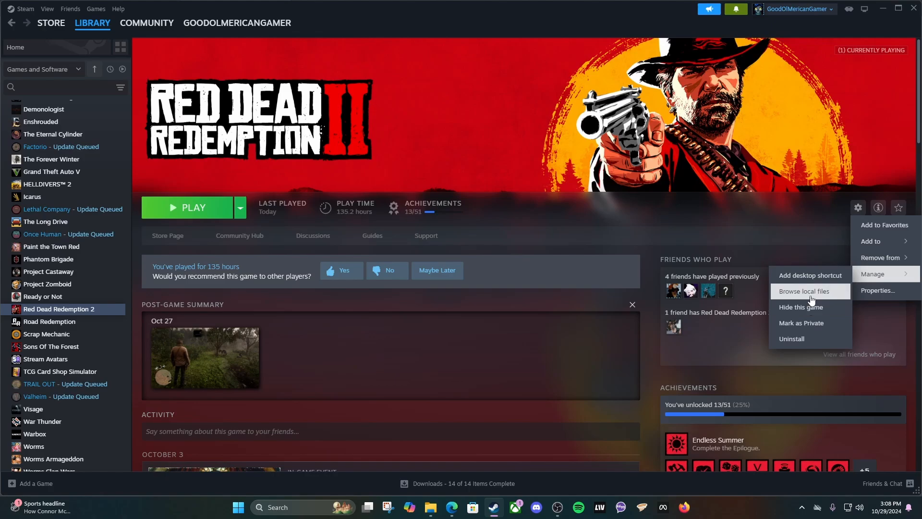
{"action": "left_click", "coordinate": [811, 294]}
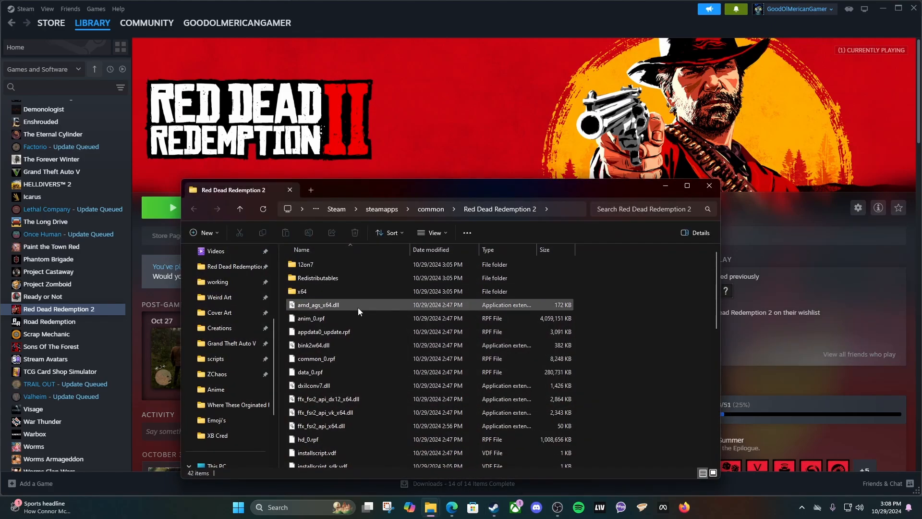
{"action": "scroll", "coordinate": [358, 308], "scroll_direction": "down", "scroll_amount": 8}
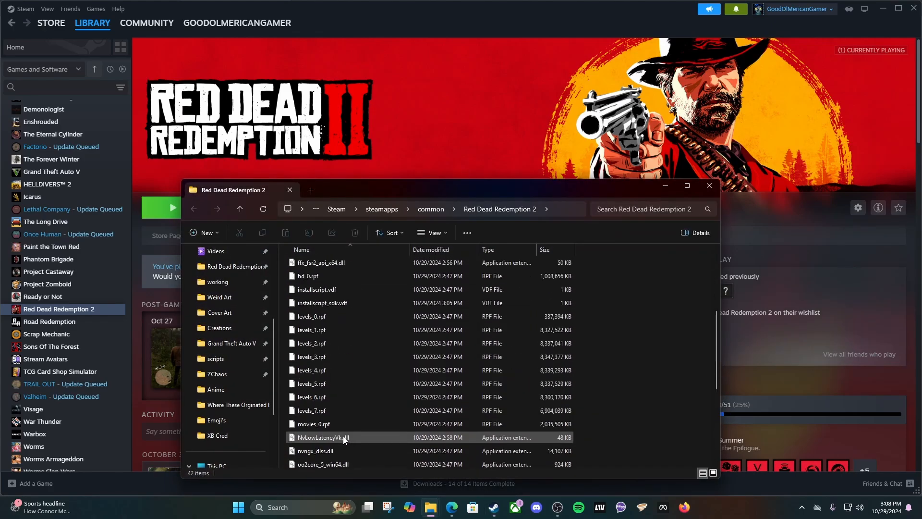
{"action": "scroll", "coordinate": [343, 436], "scroll_direction": "up", "scroll_amount": 10}
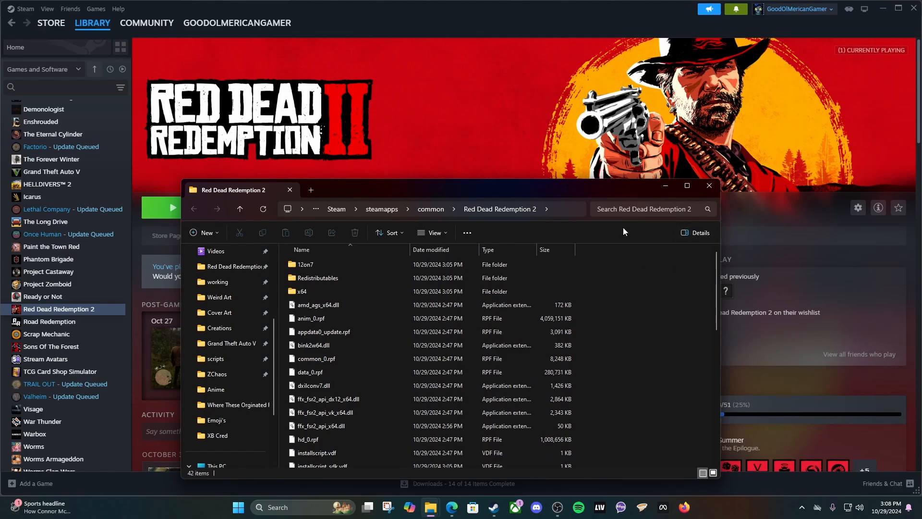
- Bring up the Downloads window above the game folder and open the bin folder inside the extracted ScriptHookRDR2_1.0.1491.17 (1) folder
{"action": "mouse_move", "coordinate": [433, 510]}
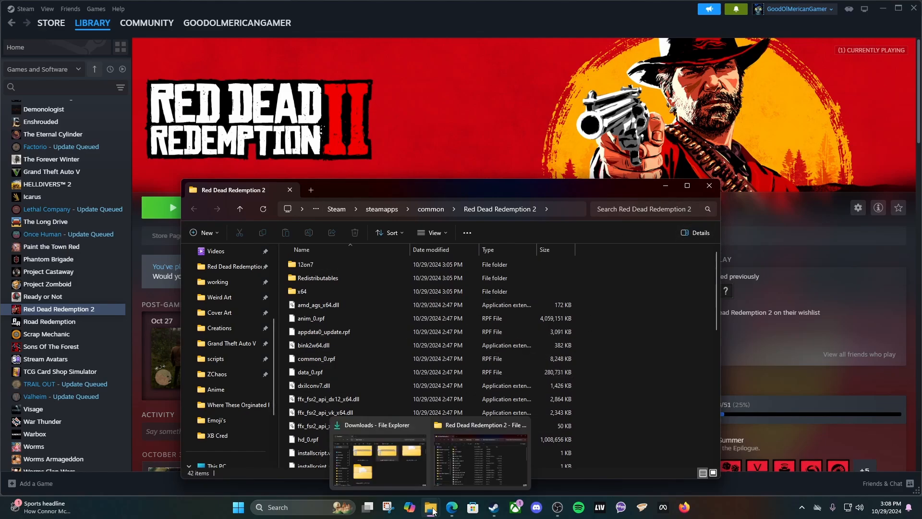
{"action": "left_click", "coordinate": [497, 437]}
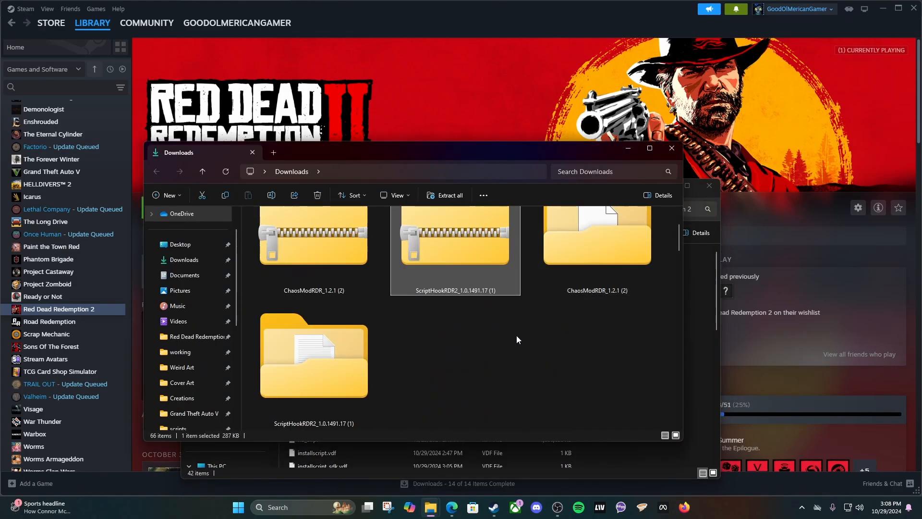
{"action": "left_click_drag", "start_coordinate": [471, 153], "coordinate": [526, 118]}
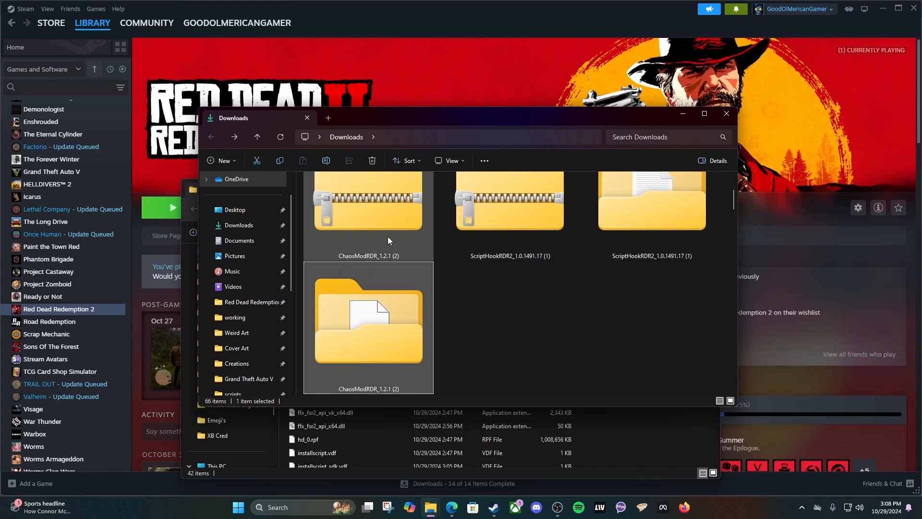
{"action": "left_click", "coordinate": [641, 235]}
{"action": "double_click", "coordinate": [647, 256]}
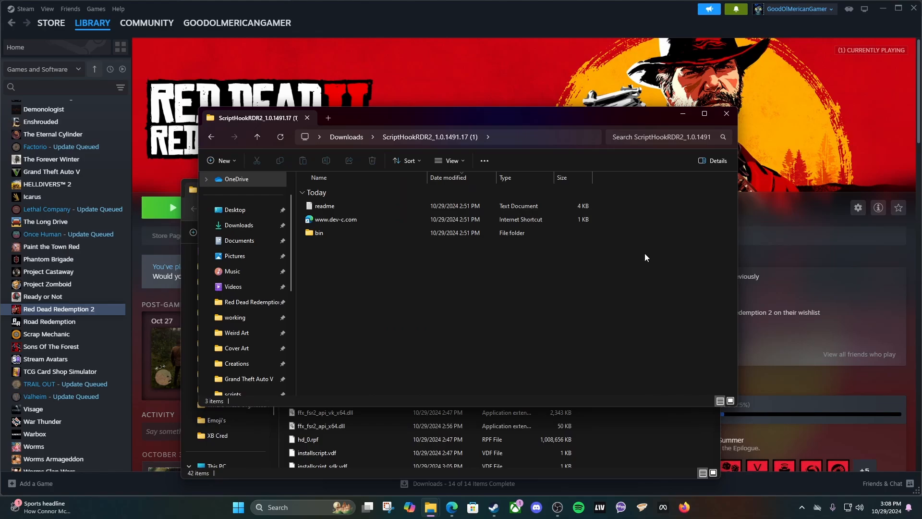
{"action": "left_click", "coordinate": [345, 205]}
{"action": "double_click", "coordinate": [340, 233]}
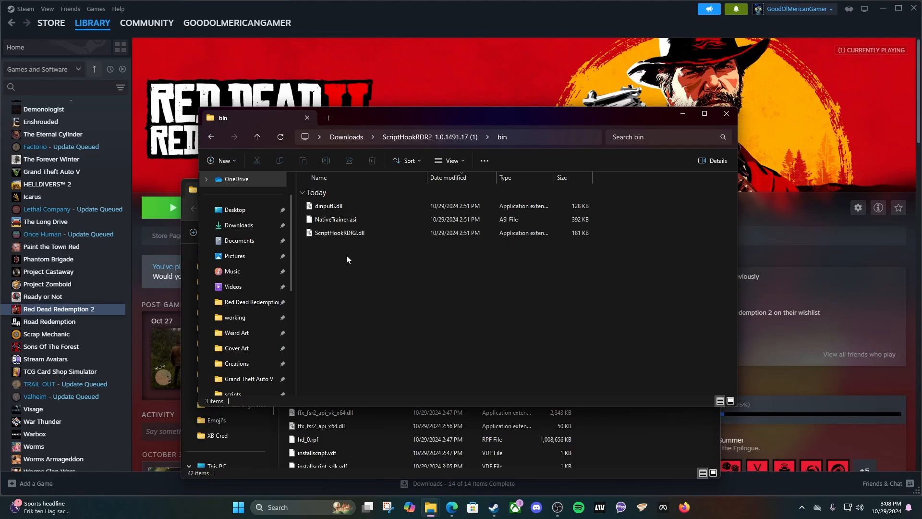
- Move dinput8.dll, NativeTrainer.asi and ScriptHookRDR2.dll from the bin folder into the Red Dead Redemption 2 game folder and check them there
{"action": "left_click_drag", "start_coordinate": [362, 256], "coordinate": [328, 205]}
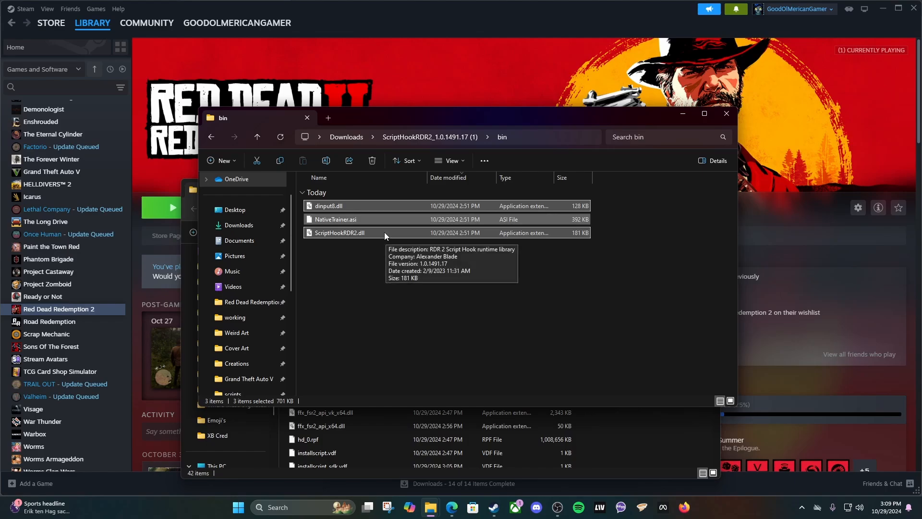
{"action": "left_click_drag", "start_coordinate": [380, 232], "coordinate": [622, 449]}
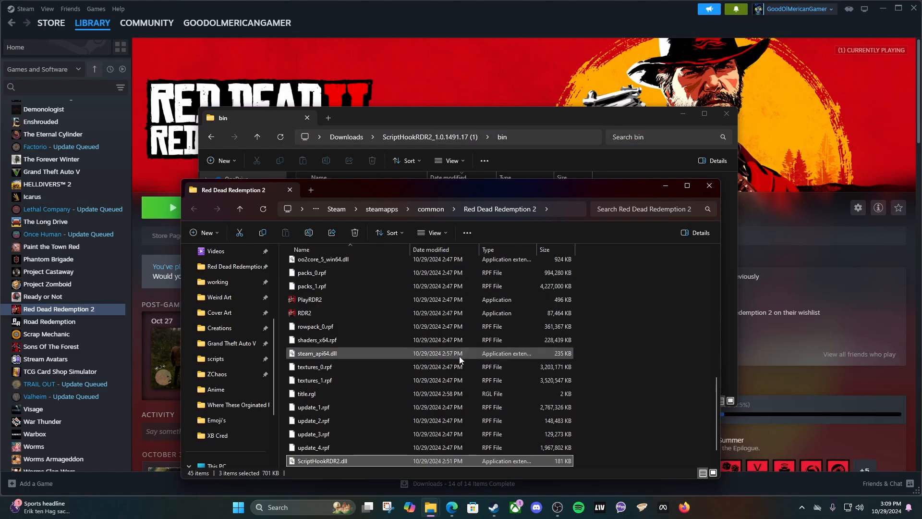
{"action": "scroll", "coordinate": [398, 354], "scroll_direction": "up", "scroll_amount": 10}
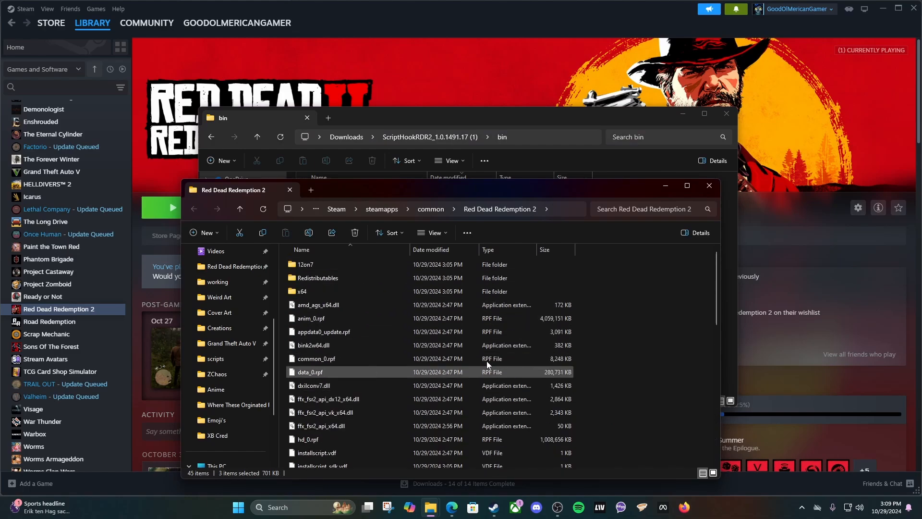
{"action": "scroll", "coordinate": [451, 288], "scroll_direction": "down", "scroll_amount": 10}
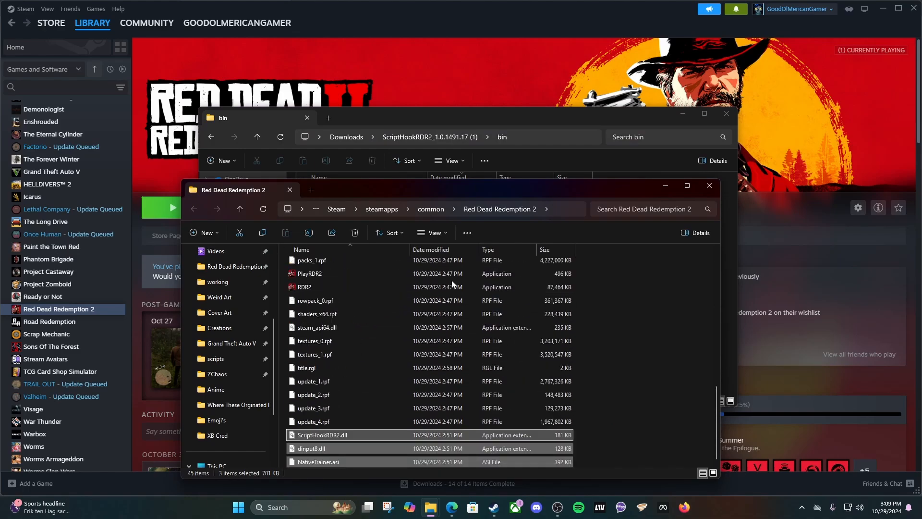
{"action": "left_click", "coordinate": [669, 349]}
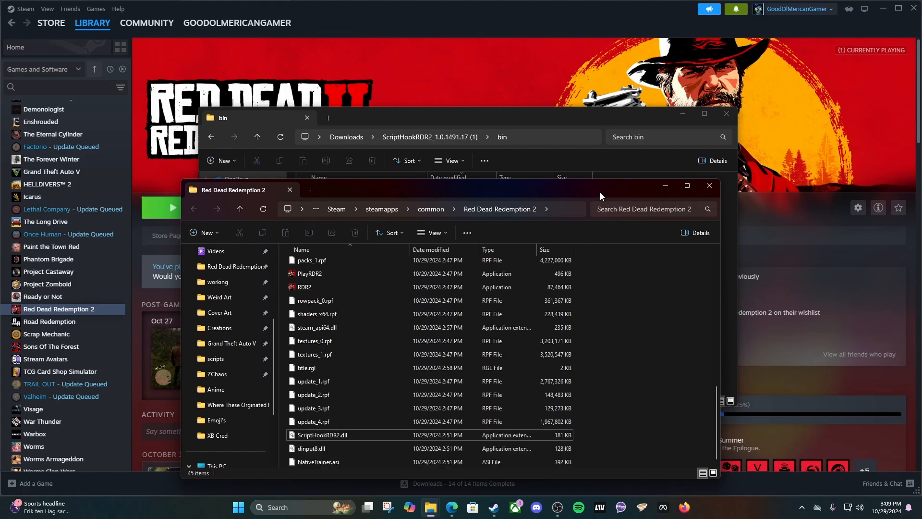
- Move ChaosMod.asi and the ChaosMod folder from the extracted ChaosModRDR_1.2.1 (2) folder into the Red Dead Redemption 2 game folder
{"action": "left_click", "coordinate": [556, 114]}
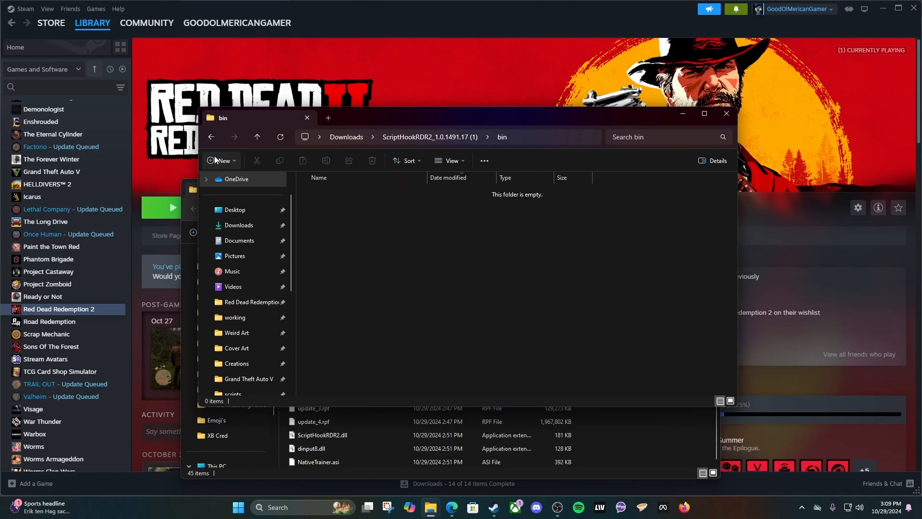
{"action": "left_click", "coordinate": [211, 137]}
{"action": "left_click", "coordinate": [211, 137]}
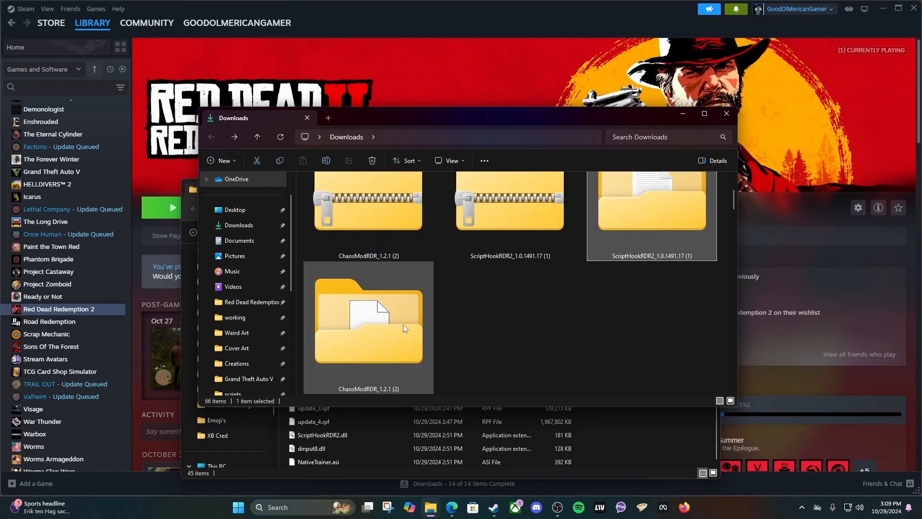
{"action": "double_click", "coordinate": [403, 324]}
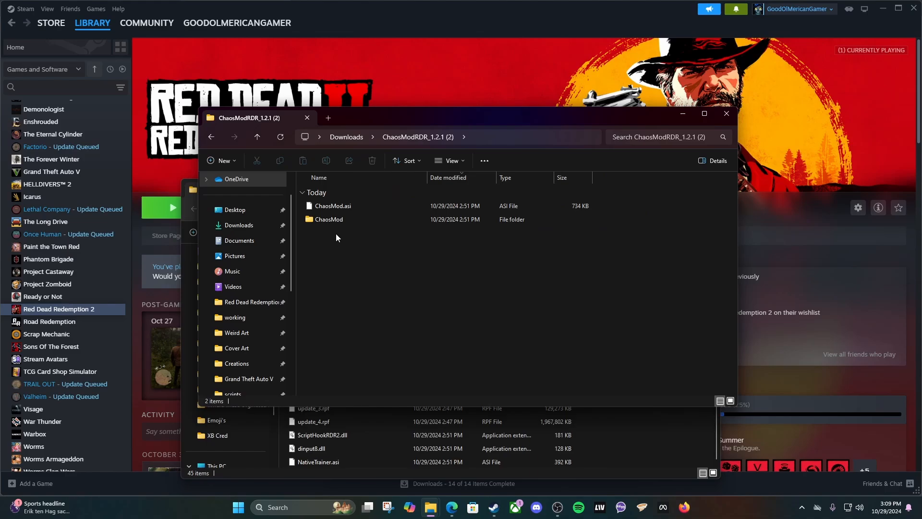
{"action": "left_click_drag", "start_coordinate": [335, 234], "coordinate": [328, 209]}
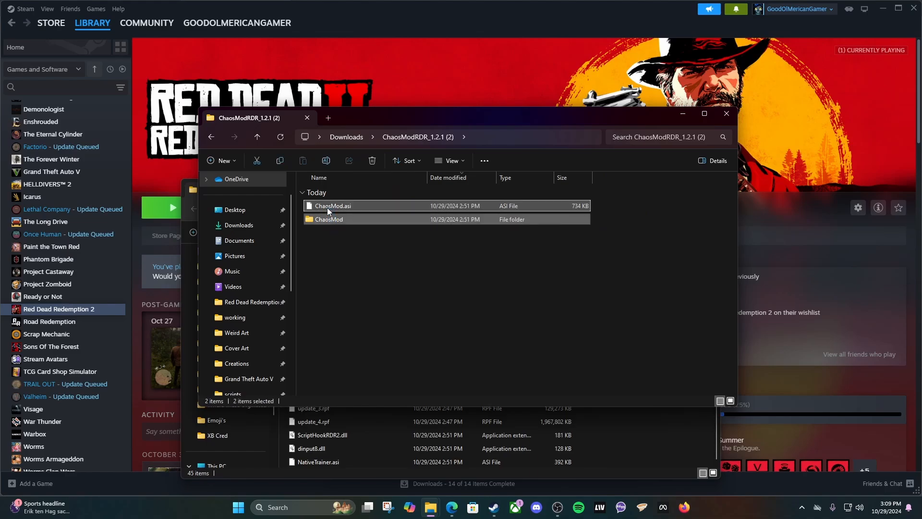
{"action": "left_click_drag", "start_coordinate": [353, 220], "coordinate": [655, 440]}
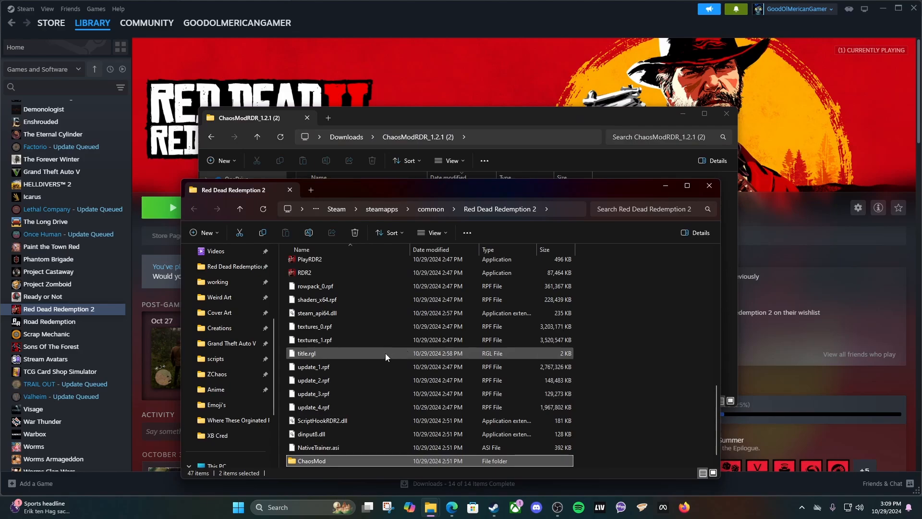
{"action": "scroll", "coordinate": [385, 353], "scroll_direction": "down", "scroll_amount": 1}
{"action": "scroll", "coordinate": [363, 385], "scroll_direction": "up", "scroll_amount": 5}
{"action": "scroll", "coordinate": [365, 370], "scroll_direction": "down", "scroll_amount": 5}
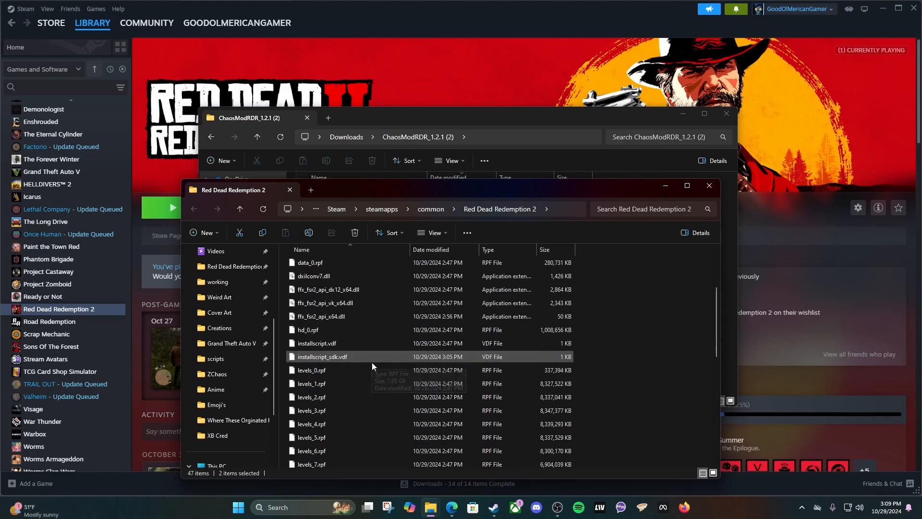
- Open the config file in the ChaosMod folder inside the Red Dead Redemption 2 game folder
{"action": "left_click", "coordinate": [259, 210]}
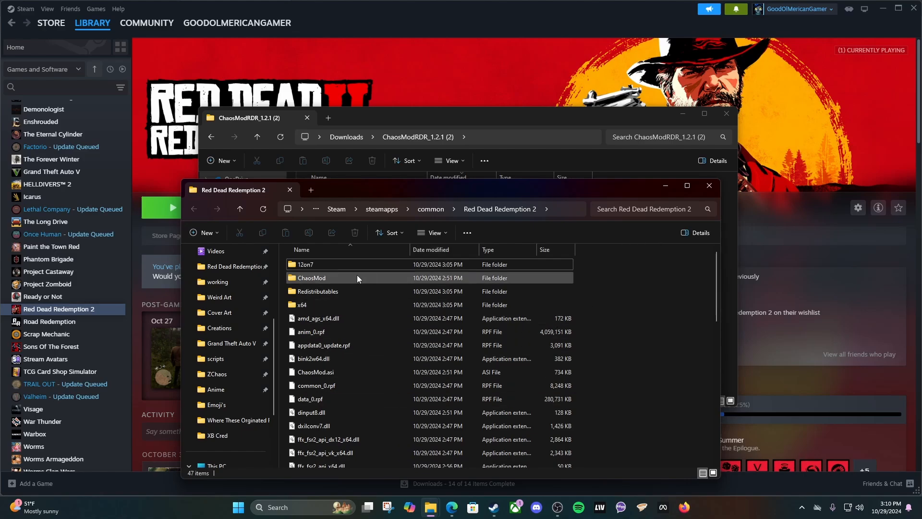
{"action": "double_click", "coordinate": [328, 278]}
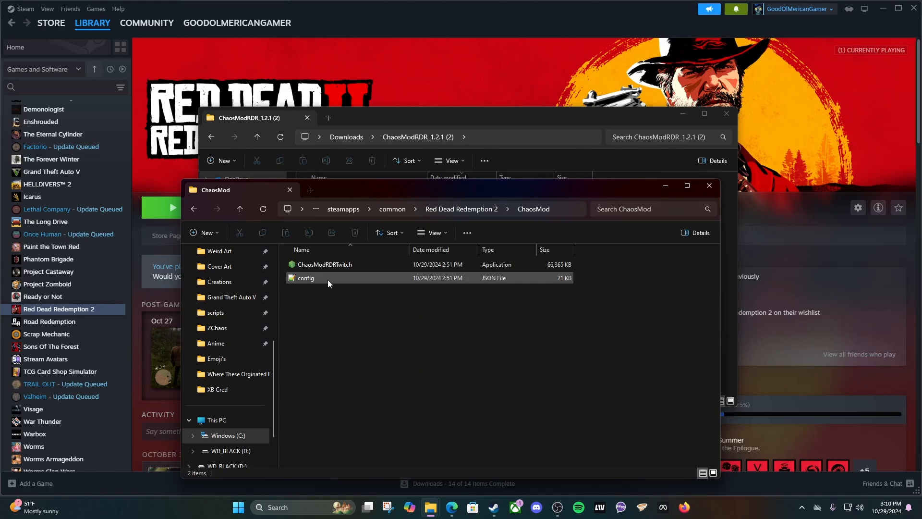
{"action": "double_click", "coordinate": [312, 281]}
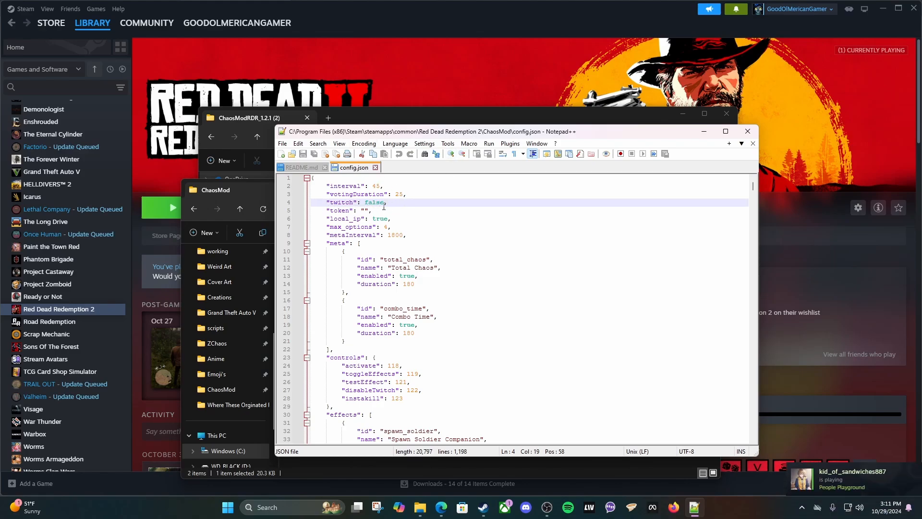
- Set the twitch parameter to true in config.json, save the file and close the editor
{"action": "double_click", "coordinate": [375, 203]}
{"action": "type", "text": "true"}
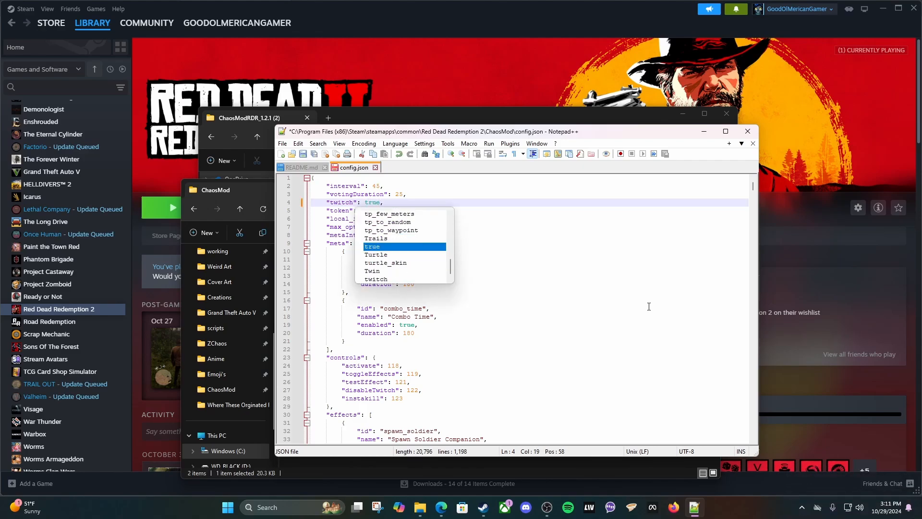
{"action": "double_click", "coordinate": [393, 247]}
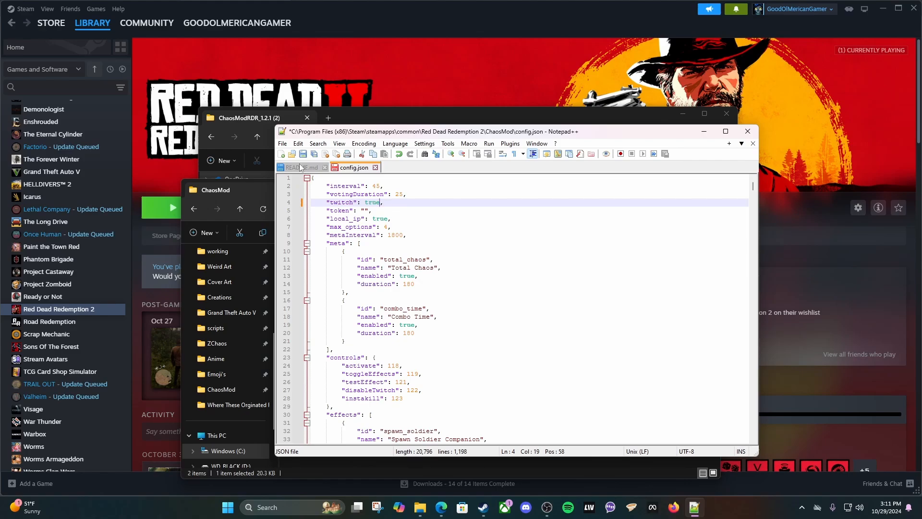
{"action": "left_click", "coordinate": [283, 144]}
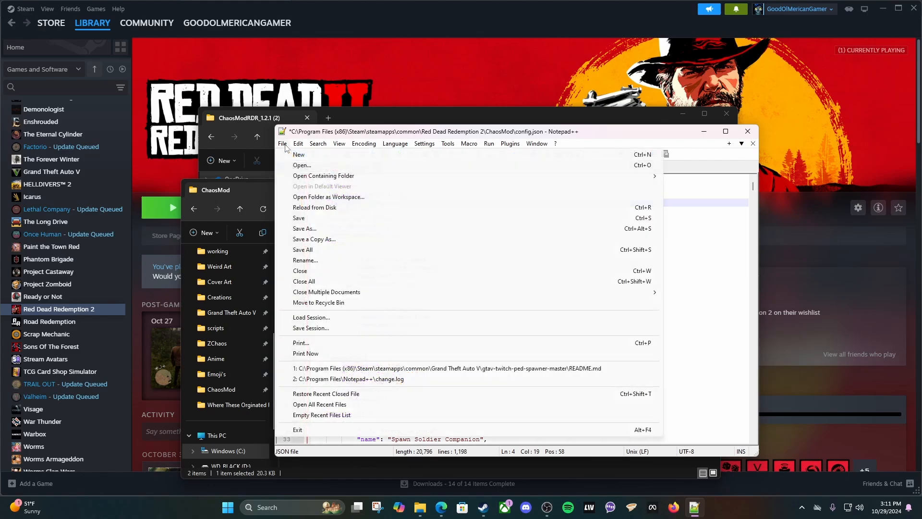
{"action": "left_click", "coordinate": [317, 218]}
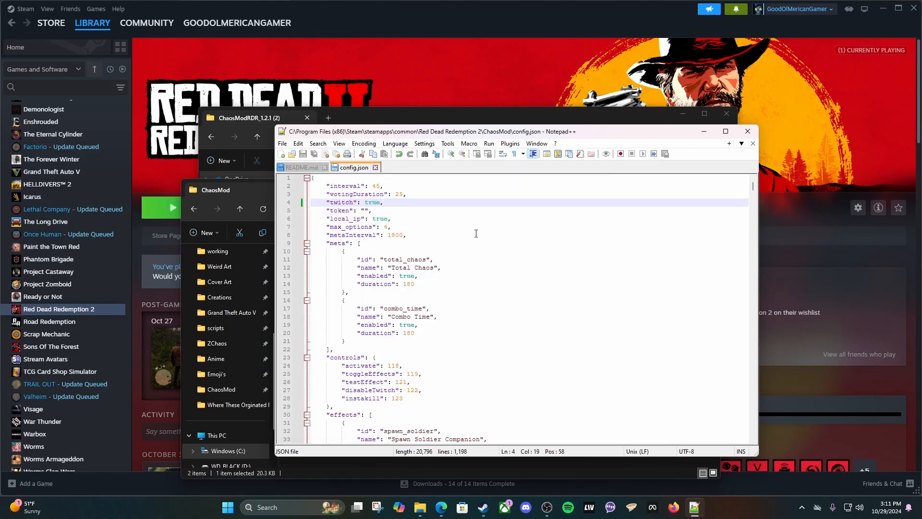
{"action": "left_click", "coordinate": [748, 131]}
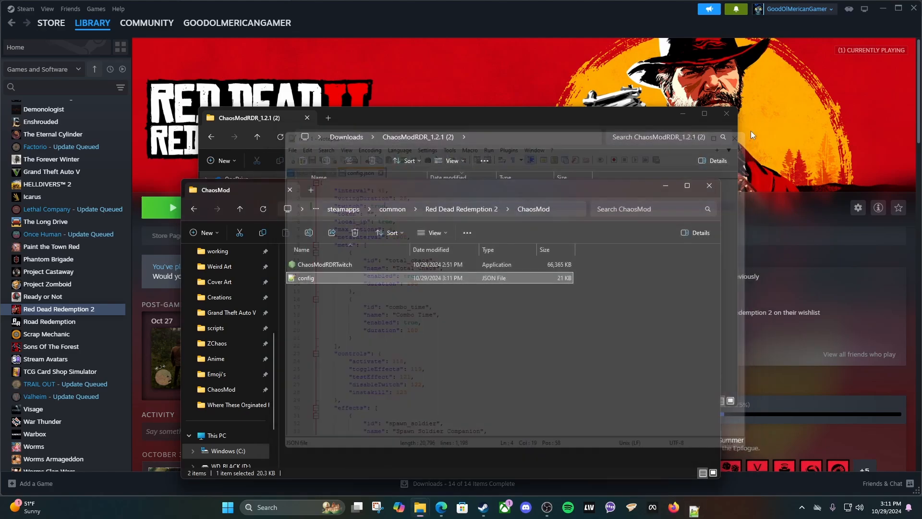
- Close both remaining folder windows and launch Red Dead Redemption 2 from Steam
{"action": "left_click", "coordinate": [710, 186]}
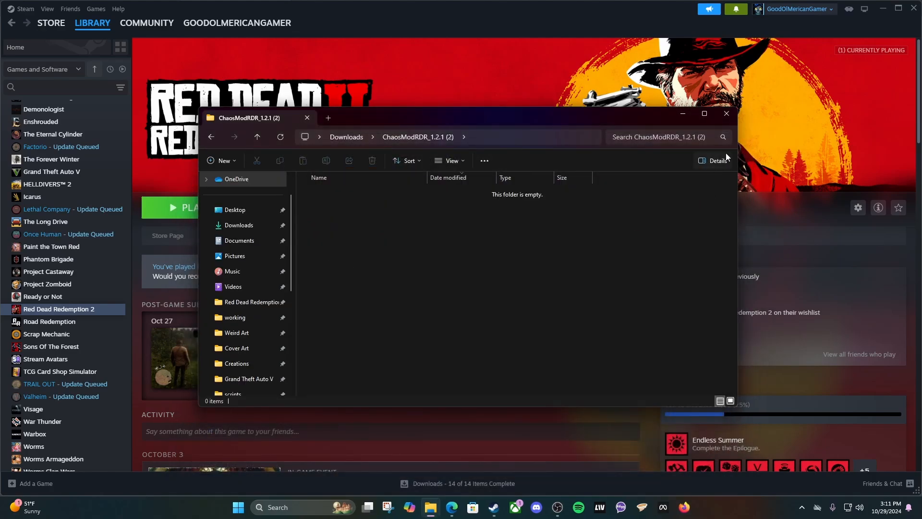
{"action": "left_click", "coordinate": [726, 114]}
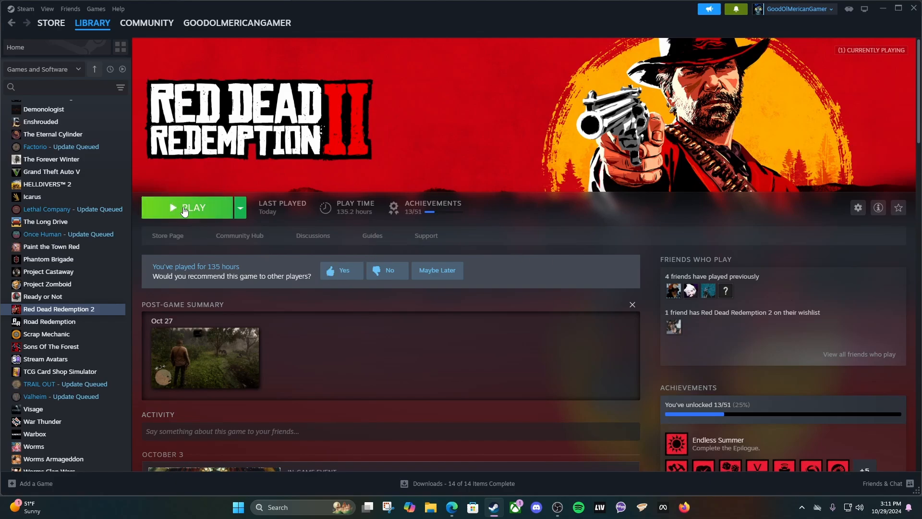
{"action": "left_click", "coordinate": [184, 211]}
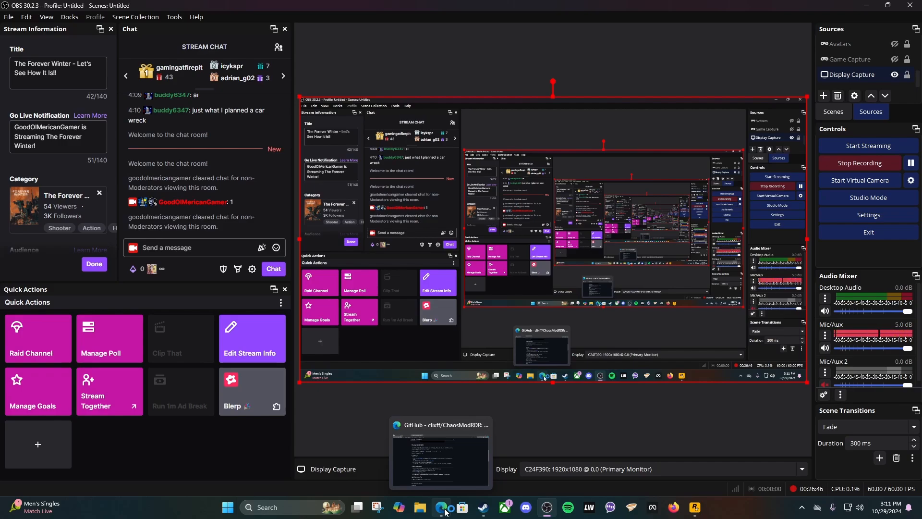
- Switch to the ChaosModRDR GitHub page in the browser and examine the Twitch integration instruction about loading into single player
{"action": "left_click", "coordinate": [445, 512]}
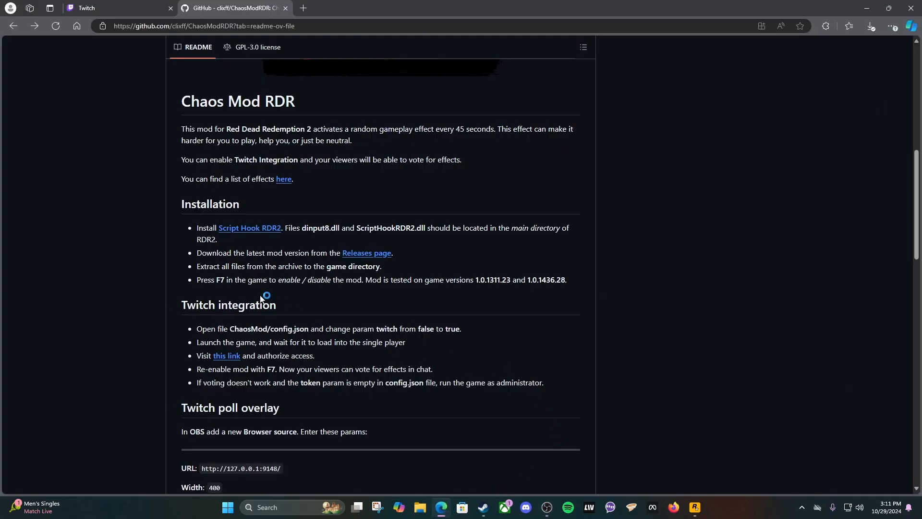
{"action": "scroll", "coordinate": [371, 301], "scroll_direction": "down", "scroll_amount": 1}
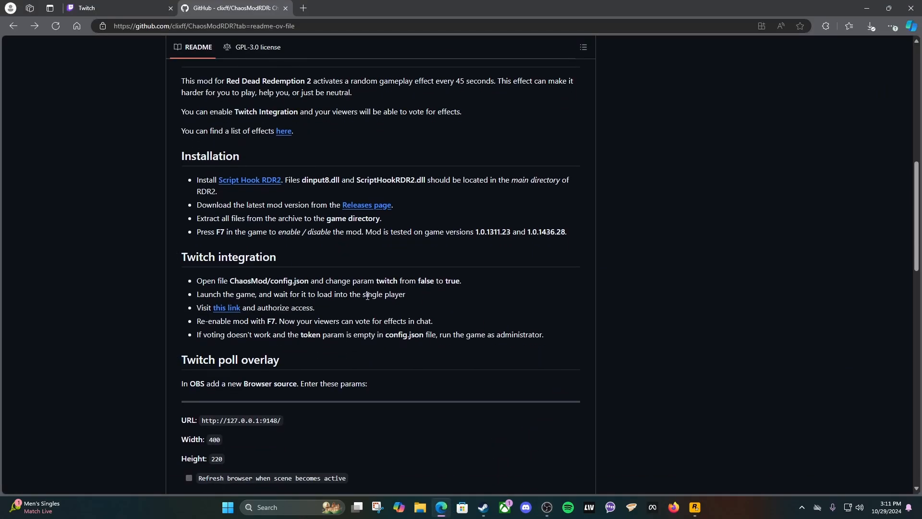
{"action": "left_click_drag", "start_coordinate": [198, 294], "coordinate": [408, 299]}
{"action": "left_click", "coordinate": [589, 312]}
- Switch to the Red Dead Redemption 2 game, skip the promotional announcement and load Story mode
{"action": "left_click", "coordinate": [703, 515]}
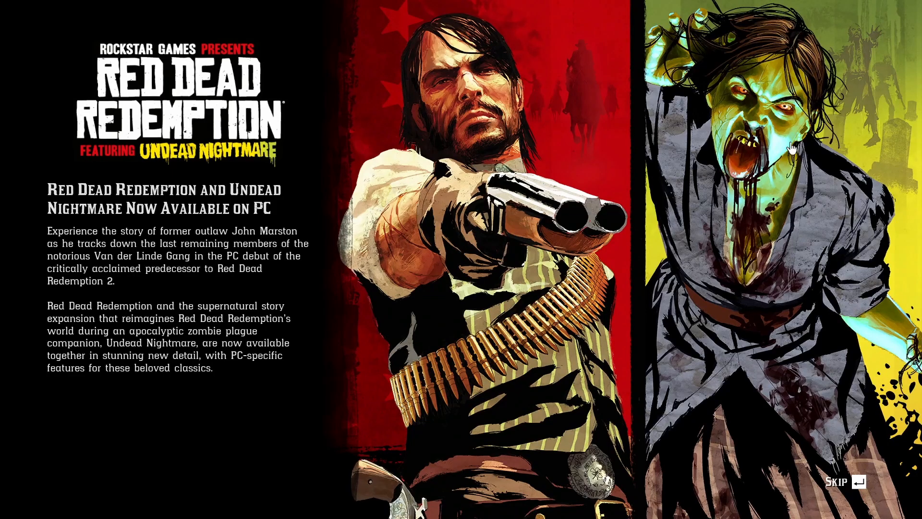
{"action": "left_click", "coordinate": [859, 480]}
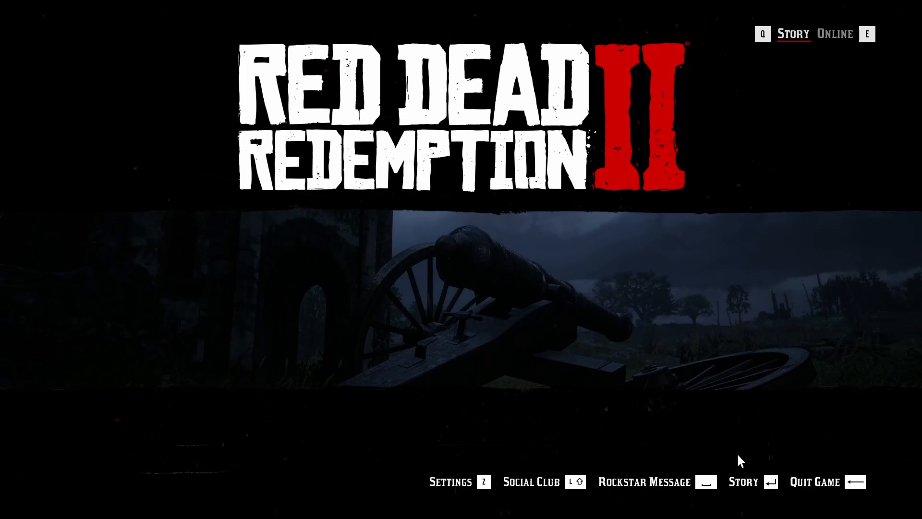
{"action": "left_click", "coordinate": [756, 480]}
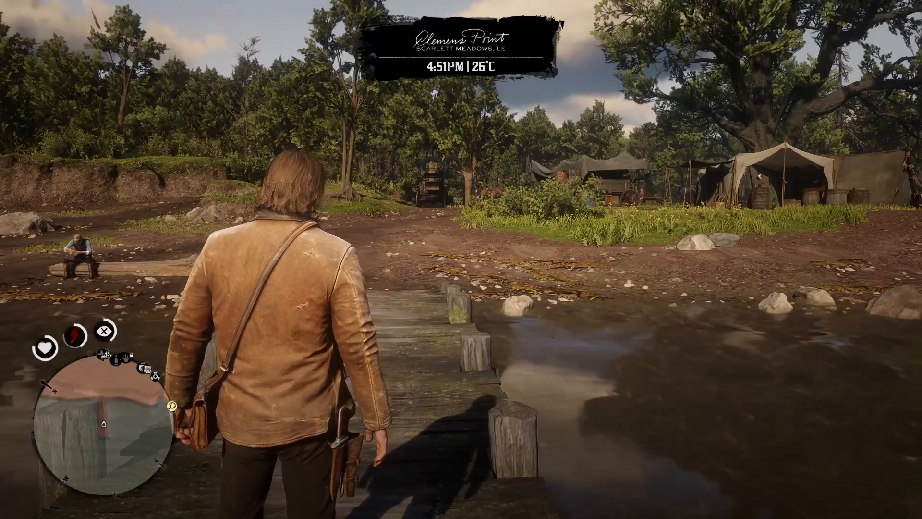
- Switch to the ChaosModRDR README in the browser, authorize ChaosModRDR on Twitch through its link and close that page
{"action": "key", "text": "alt+Tab"}
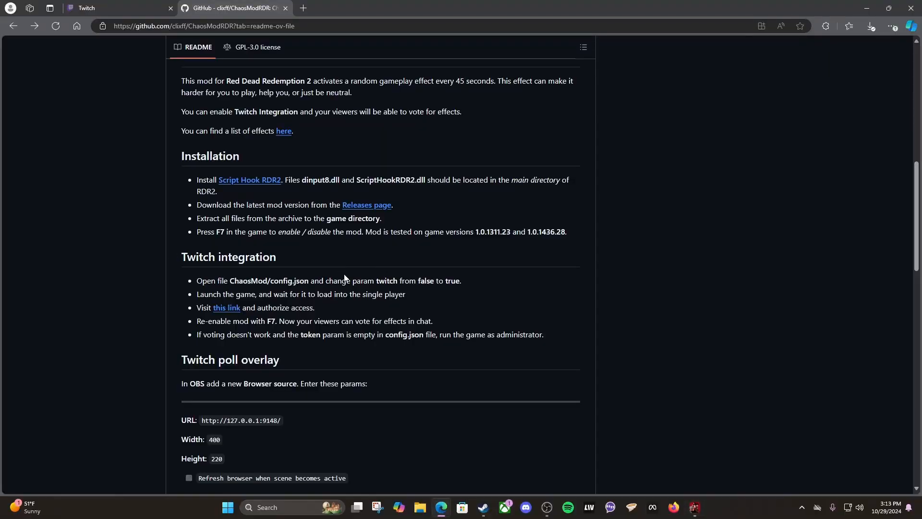
{"action": "left_click", "coordinate": [226, 309]}
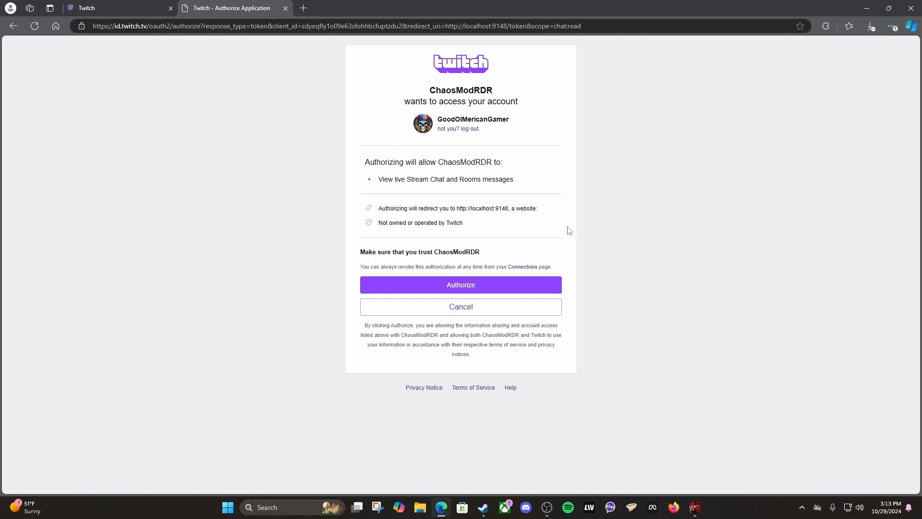
{"action": "left_click", "coordinate": [491, 290]}
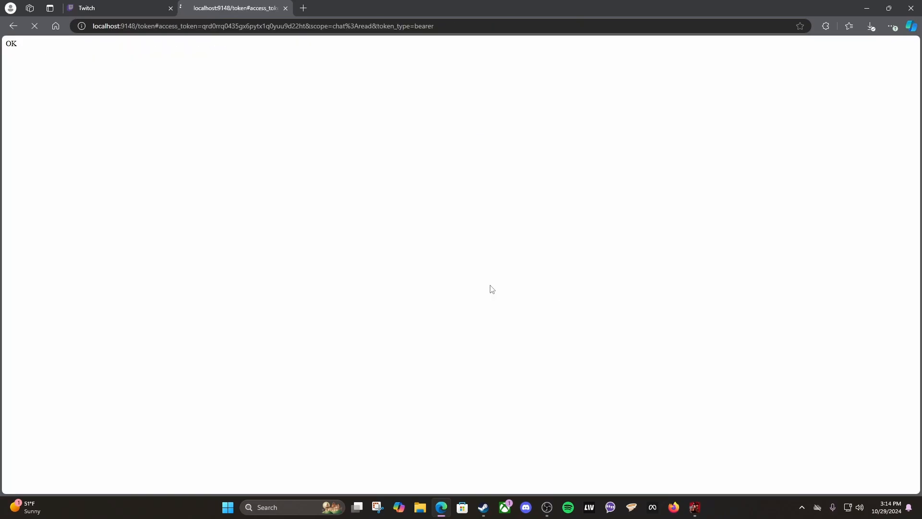
{"action": "left_click_drag", "start_coordinate": [18, 44], "coordinate": [9, 49]}
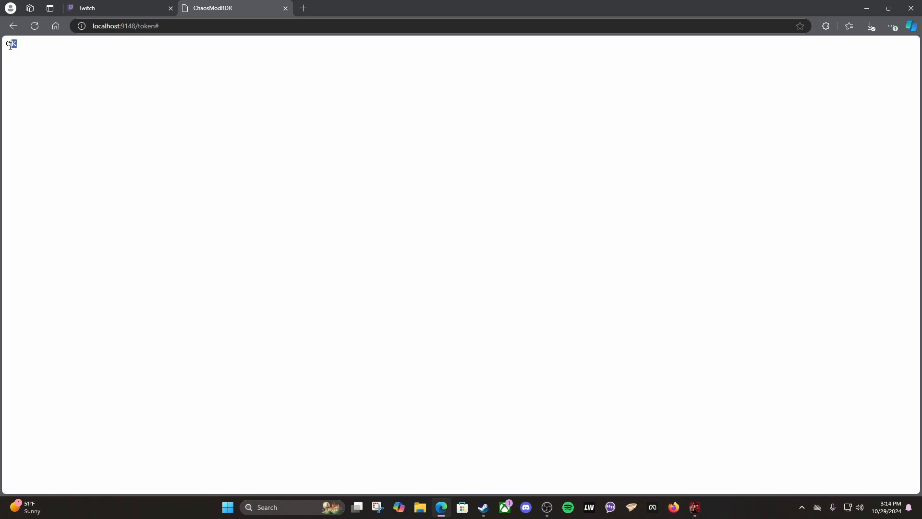
{"action": "left_click", "coordinate": [82, 62]}
{"action": "left_click", "coordinate": [319, 88]}
{"action": "left_click", "coordinate": [285, 8]}
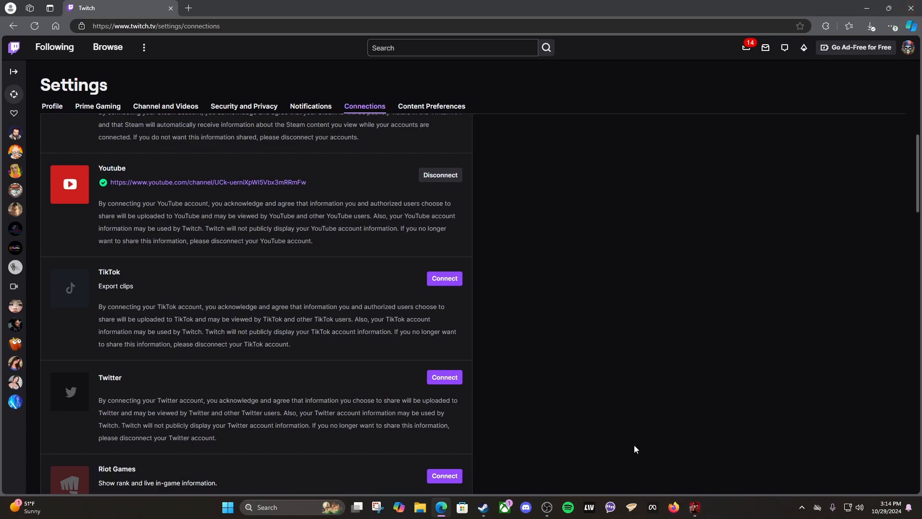
- Switch back to the Red Dead Redemption 2 game and toggle the Chaos Mod on and off again
{"action": "left_click", "coordinate": [693, 512]}
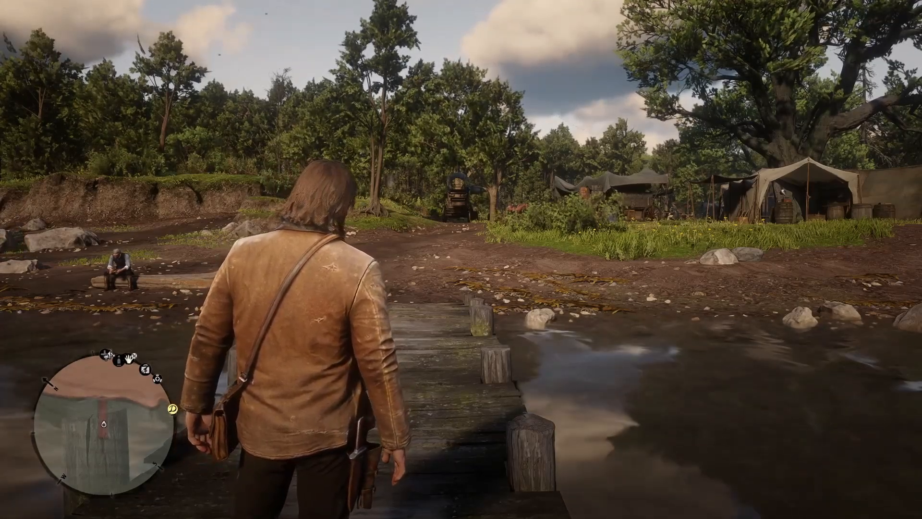
{"action": "key", "text": "F7"}
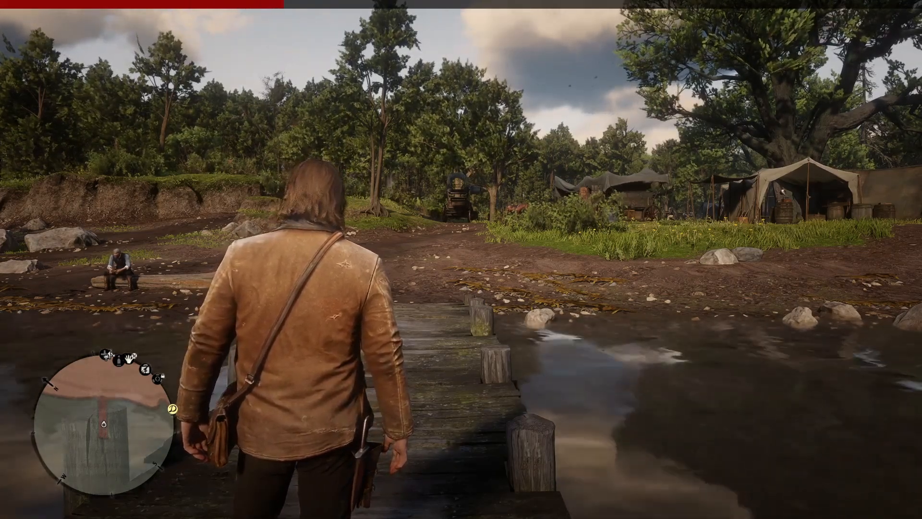
{"action": "key", "text": "F7"}
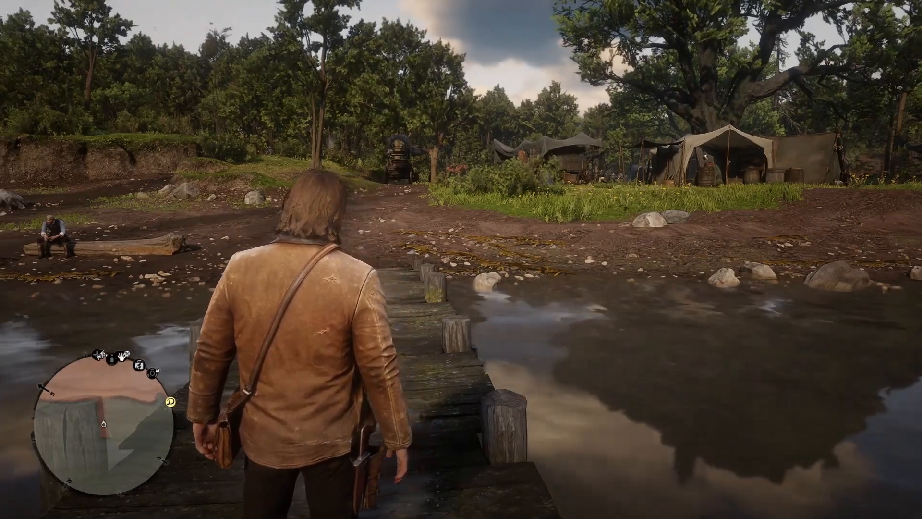
- Switch to OBS and select the Game Capture source
{"action": "key", "text": "alt+Tab"}
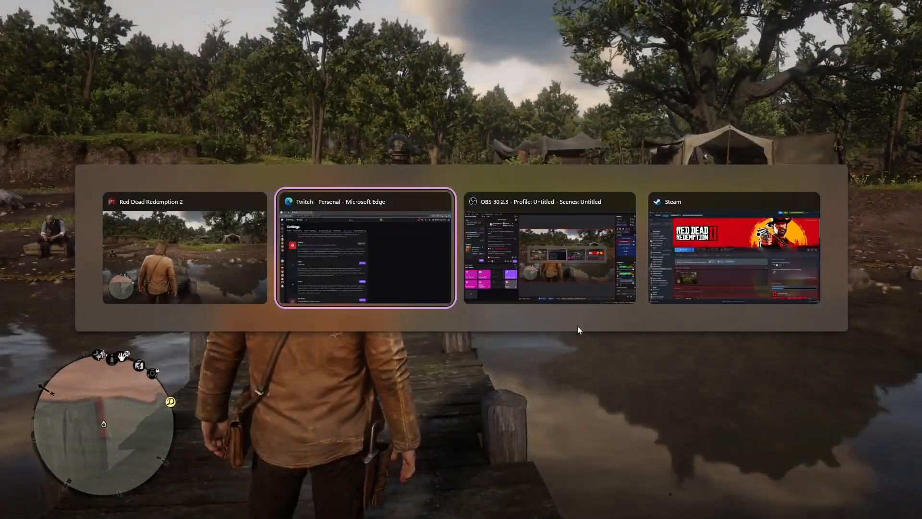
{"action": "left_click", "coordinate": [585, 264]}
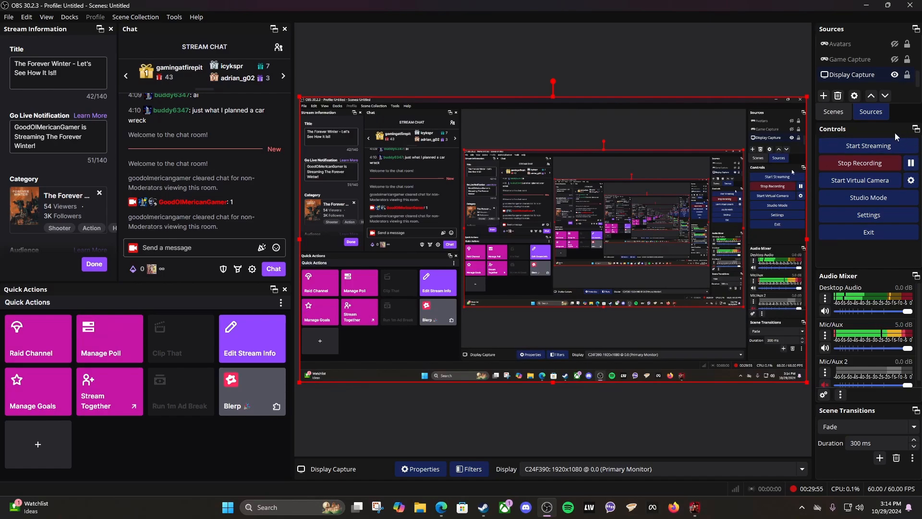
{"action": "left_click", "coordinate": [863, 64]}
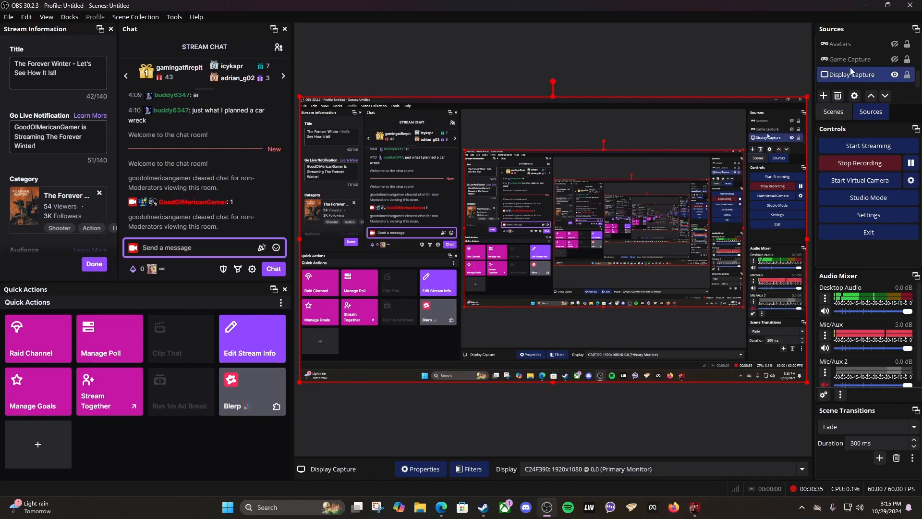
{"action": "left_click", "coordinate": [850, 59]}
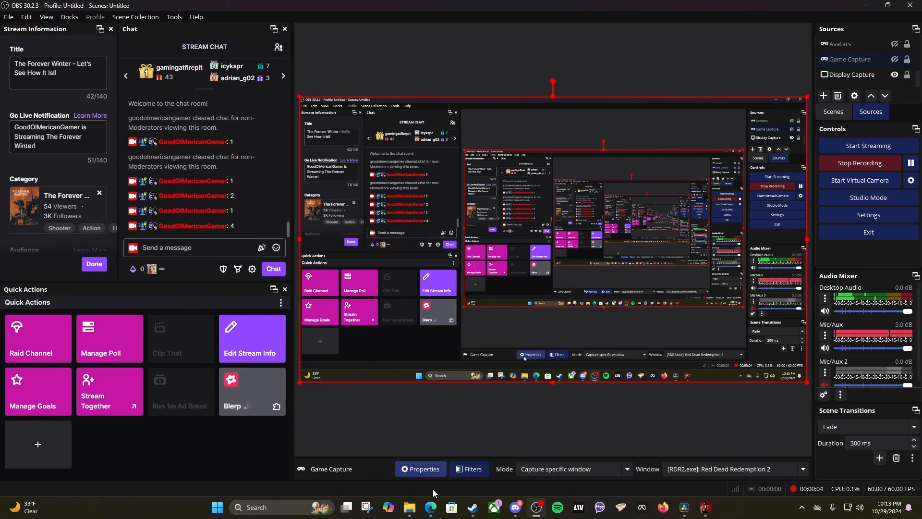
{"action": "mouse_move", "coordinate": [431, 507]}
{"action": "left_click", "coordinate": [430, 456]}
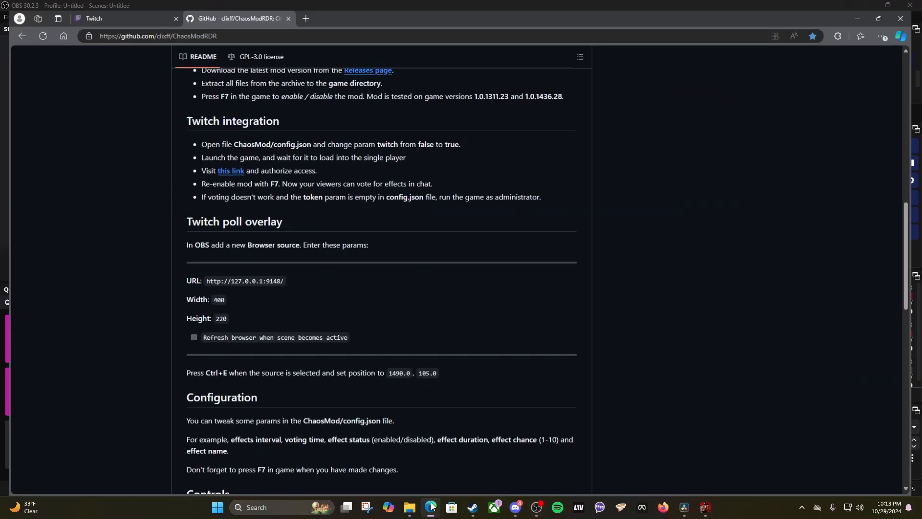
{"action": "scroll", "coordinate": [240, 174], "scroll_direction": "up", "scroll_amount": 1}
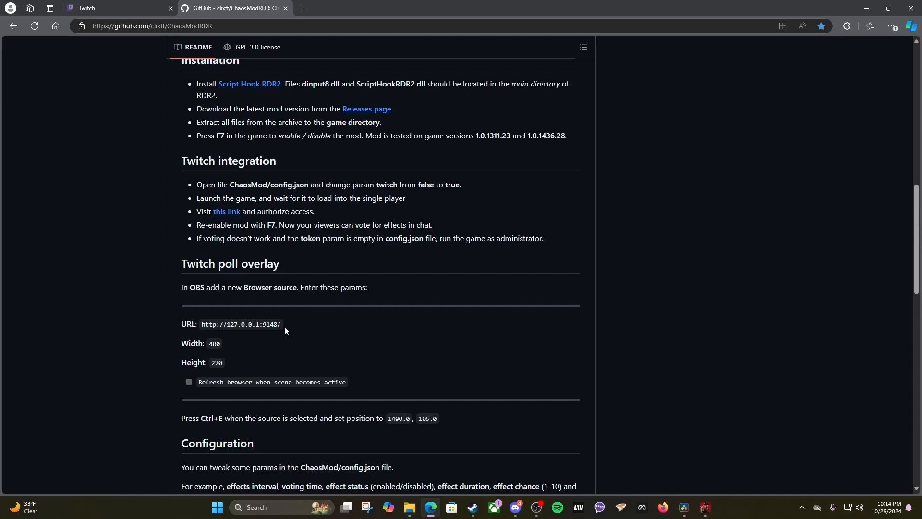
{"action": "scroll", "coordinate": [284, 326], "scroll_direction": "down", "scroll_amount": 1}
{"action": "left_click_drag", "start_coordinate": [281, 275], "coordinate": [201, 280]}
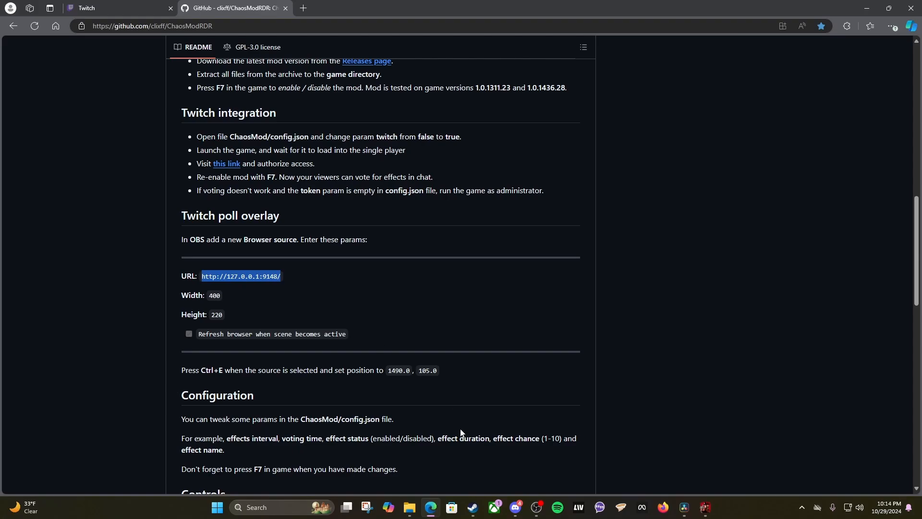
- Switch back to OBS and create a new visible Browser source named Browser
{"action": "left_click", "coordinate": [537, 508]}
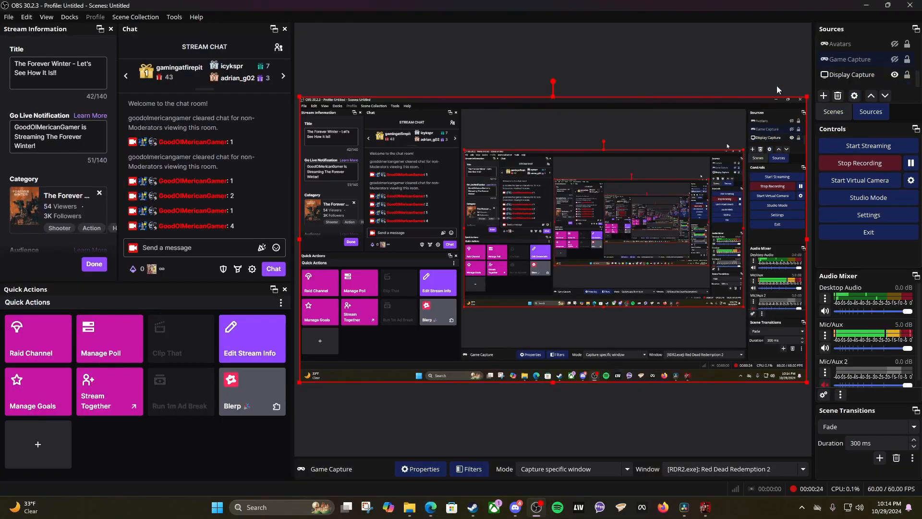
{"action": "left_click", "coordinate": [823, 96]}
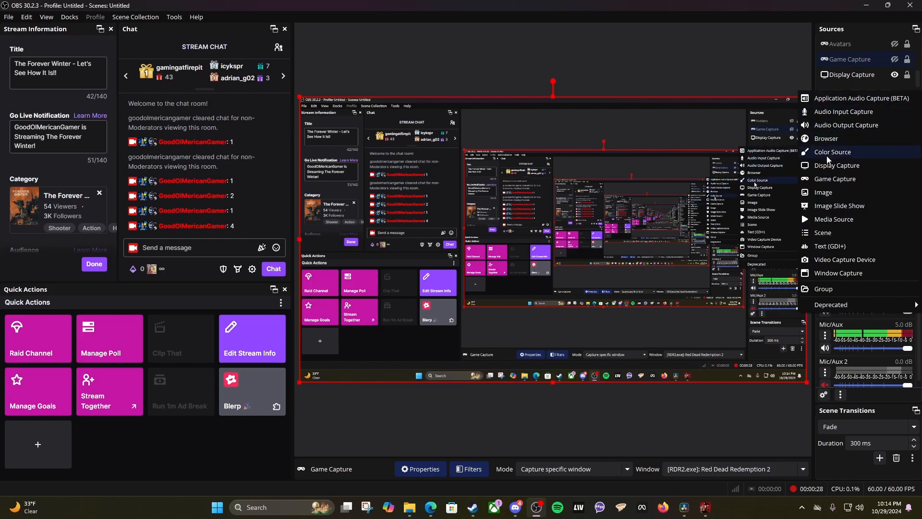
{"action": "left_click", "coordinate": [829, 141]}
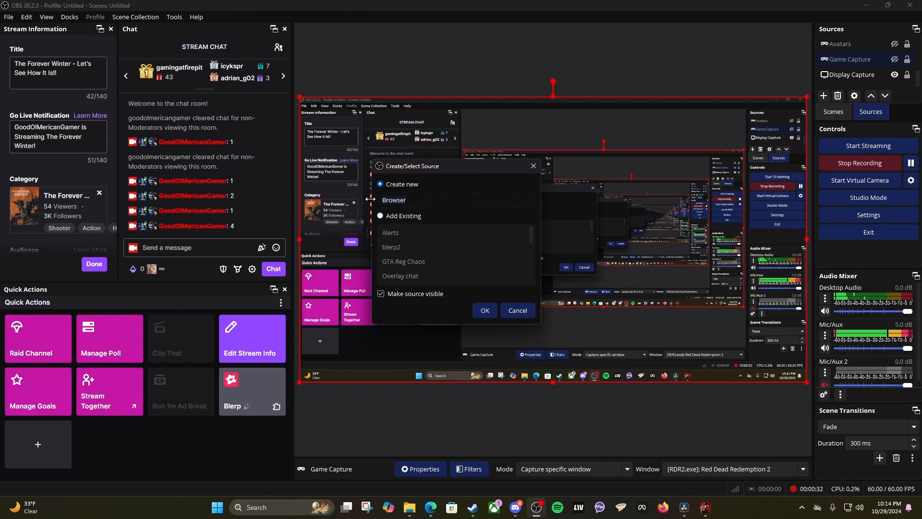
{"action": "left_click", "coordinate": [484, 312]}
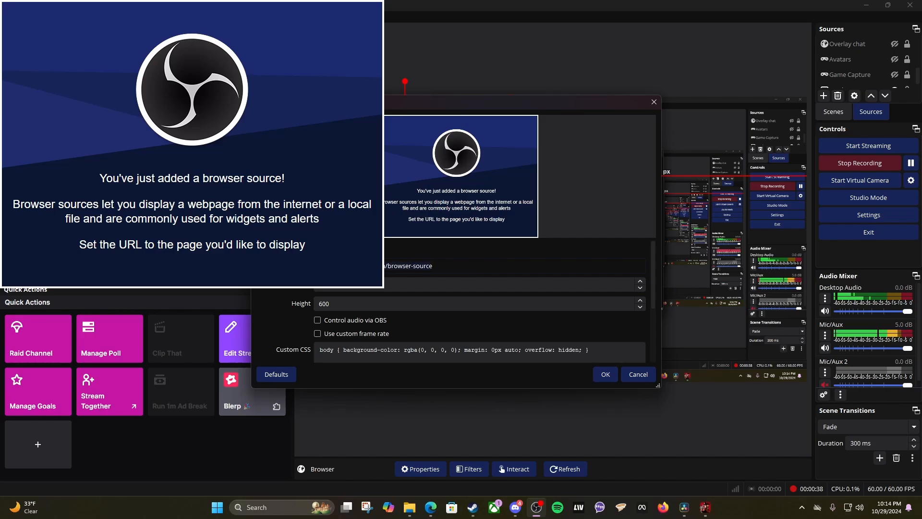
{"action": "key", "text": "BackSpace"}
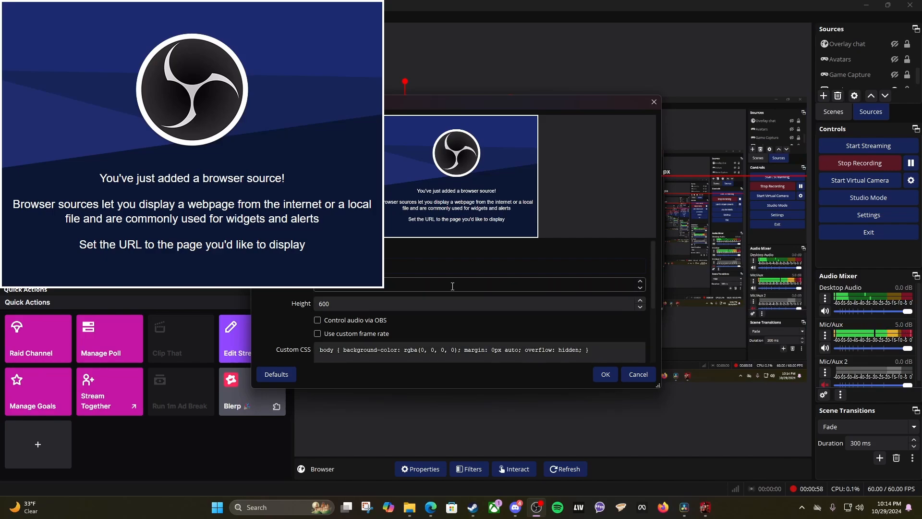
{"action": "scroll", "coordinate": [452, 286], "scroll_direction": "down", "scroll_amount": 3}
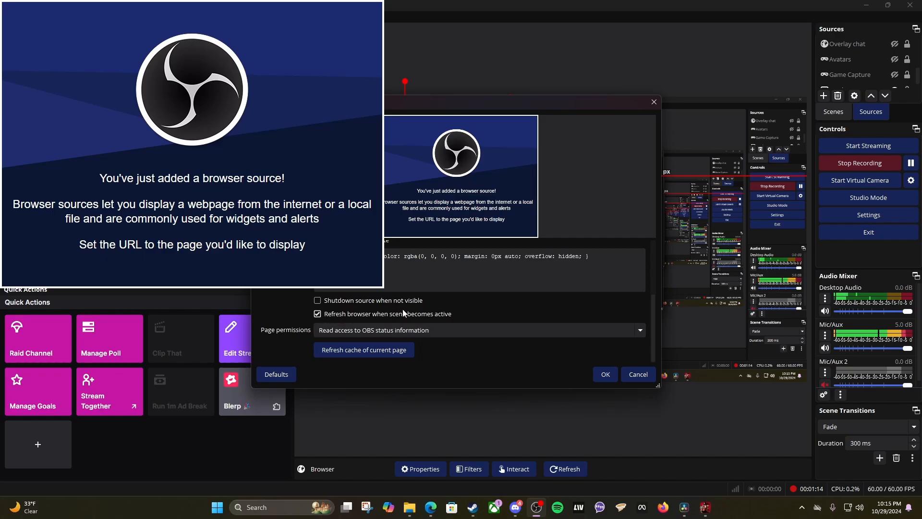
{"action": "left_click", "coordinate": [605, 374]}
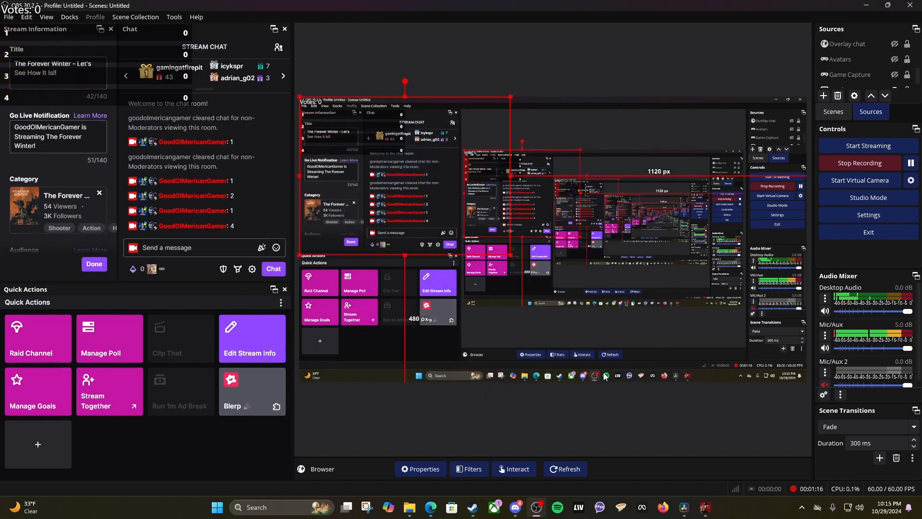
- Enlarge the vote overlay and place it against the canvas's upper edge, about 345 px from the left edge and 42 px from the right
{"action": "left_click_drag", "start_coordinate": [425, 219], "coordinate": [544, 237]}
{"action": "left_click_drag", "start_coordinate": [625, 282], "coordinate": [819, 355]}
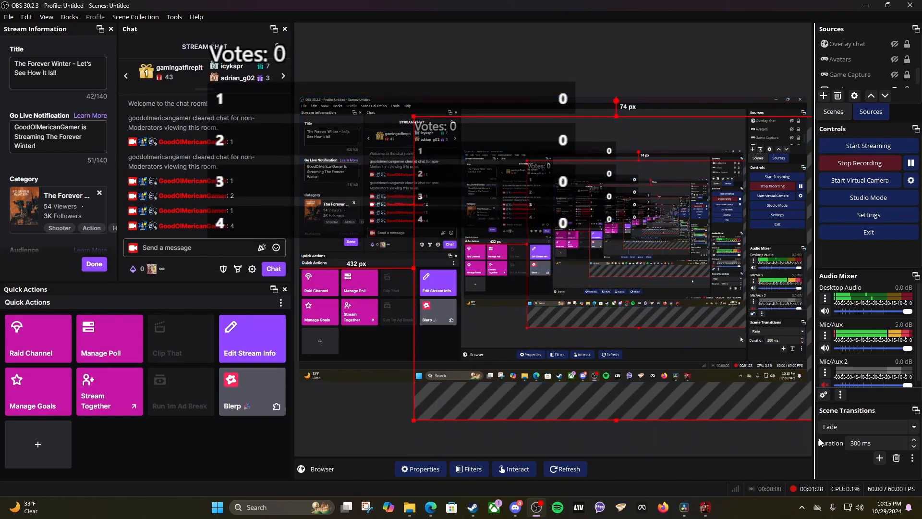
{"action": "left_click_drag", "start_coordinate": [800, 406], "coordinate": [774, 387]}
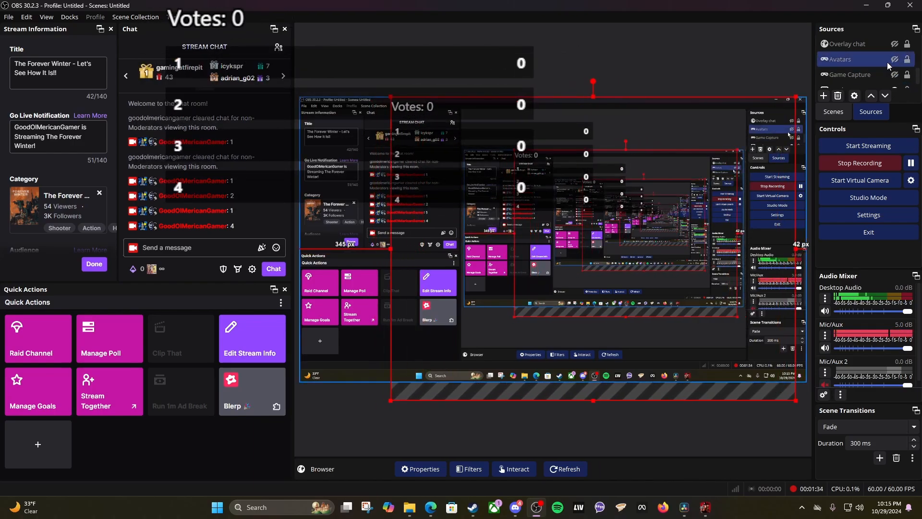
- Find the existing RDR2 Vote source among the scene's sources and make it visible
{"action": "scroll", "coordinate": [889, 64], "scroll_direction": "up", "scroll_amount": 3}
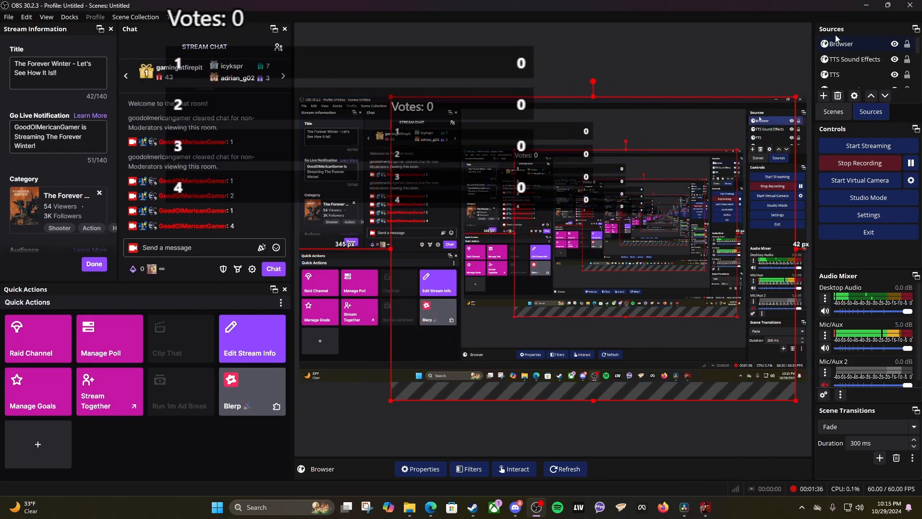
{"action": "scroll", "coordinate": [832, 60], "scroll_direction": "down", "scroll_amount": 2}
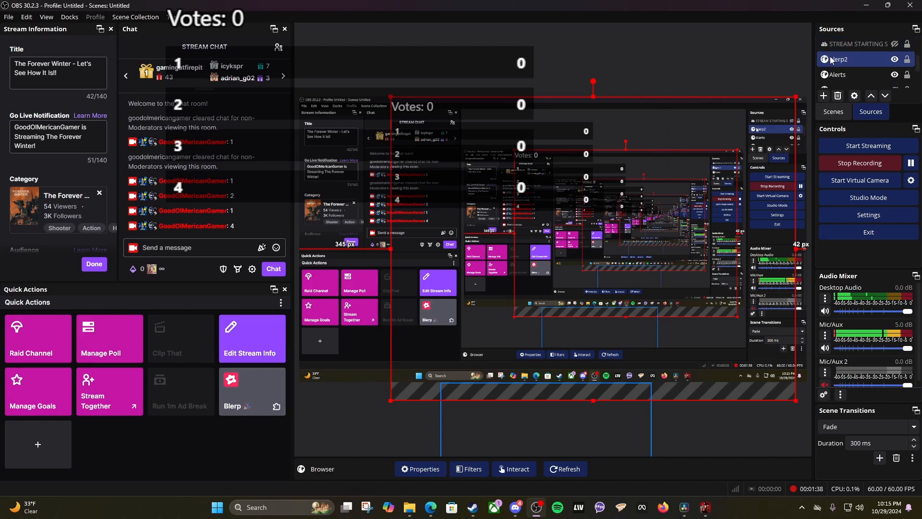
{"action": "scroll", "coordinate": [836, 65], "scroll_direction": "down", "scroll_amount": 2}
{"action": "scroll", "coordinate": [837, 65], "scroll_direction": "down", "scroll_amount": 2}
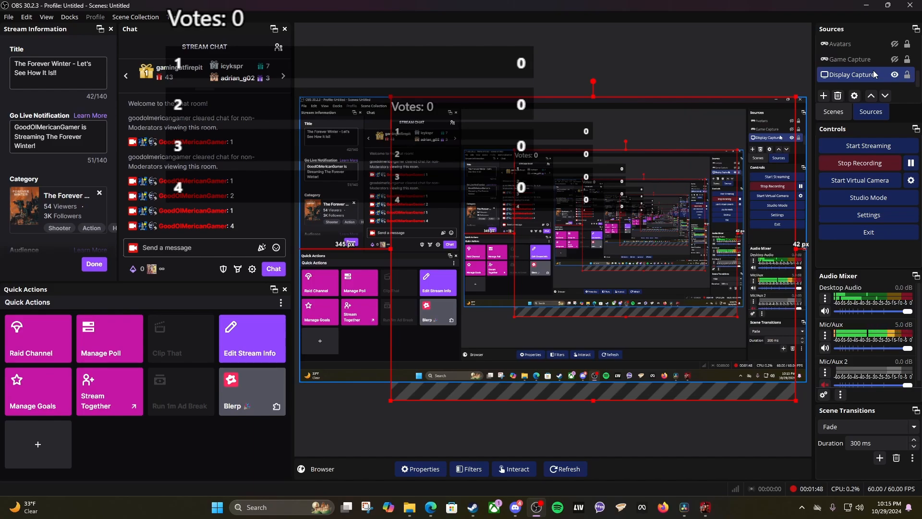
{"action": "left_click", "coordinate": [875, 60]}
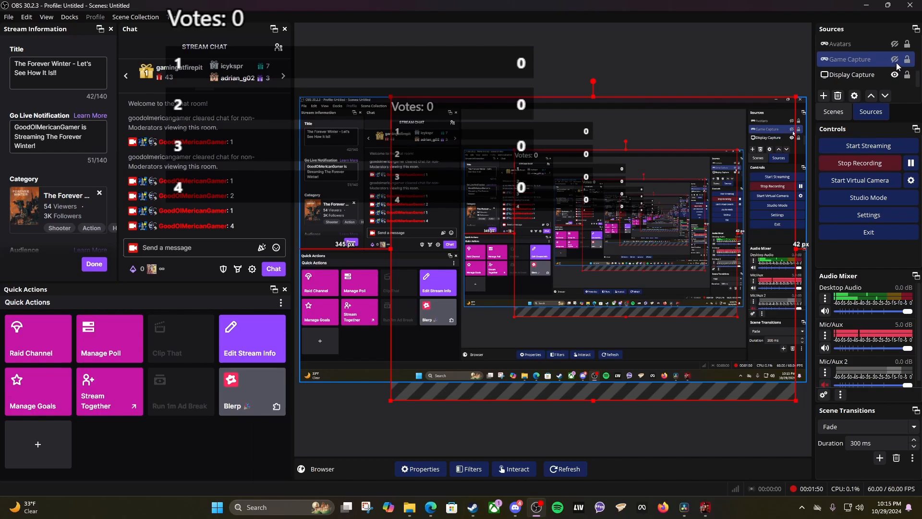
{"action": "scroll", "coordinate": [895, 64], "scroll_direction": "up", "scroll_amount": 1}
{"action": "left_click", "coordinate": [895, 59]}
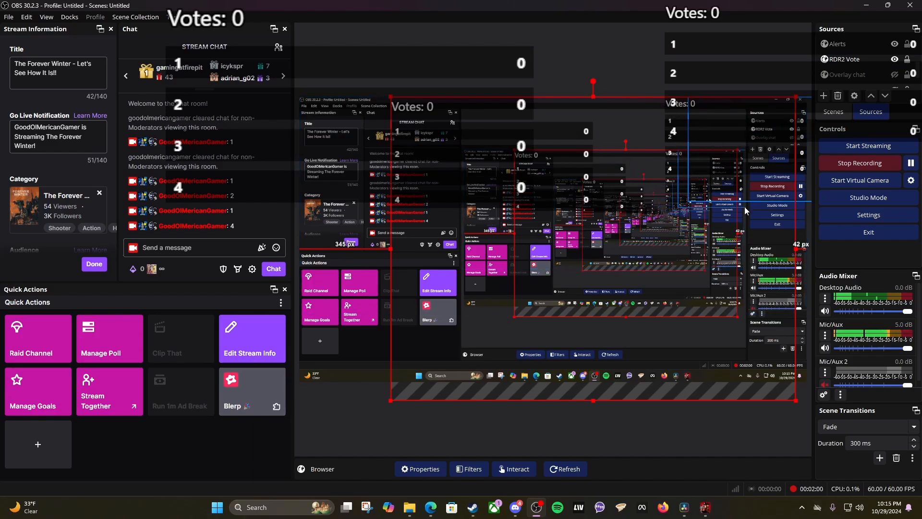
- Switch to Red Dead Redemption 2 and enable the Chaos Mod
{"action": "mouse_move", "coordinate": [707, 510]}
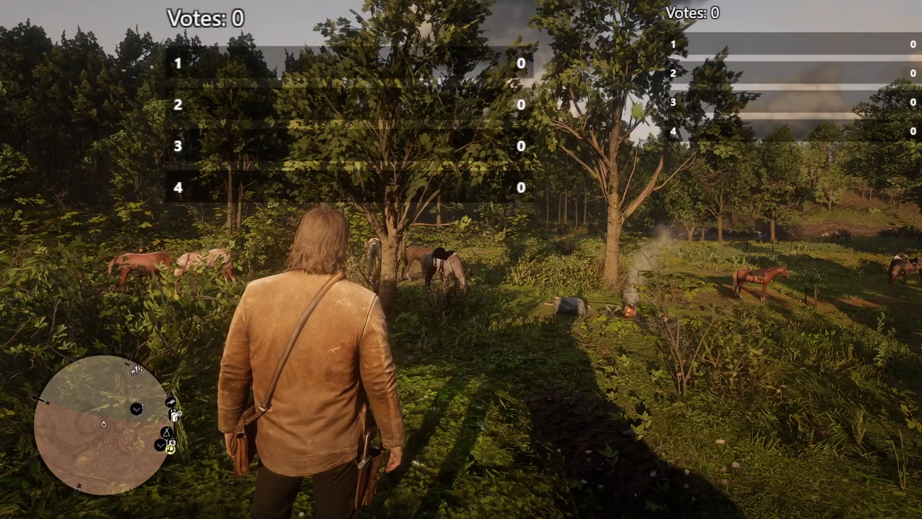
{"action": "key", "text": "F7"}
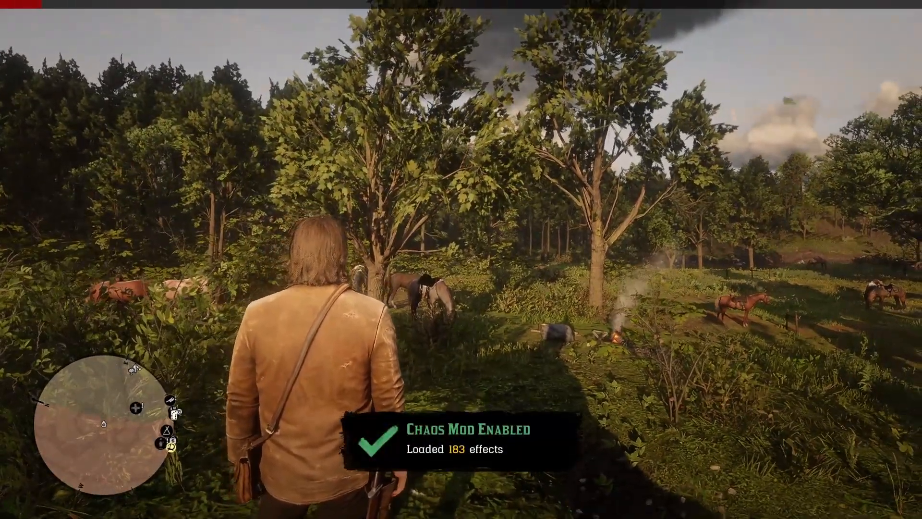
- Switch back to OBS, refresh the page cache of the Browser source, and accept its properties
{"action": "key", "text": "alt+Tab"}
{"action": "left_click", "coordinate": [426, 202]}
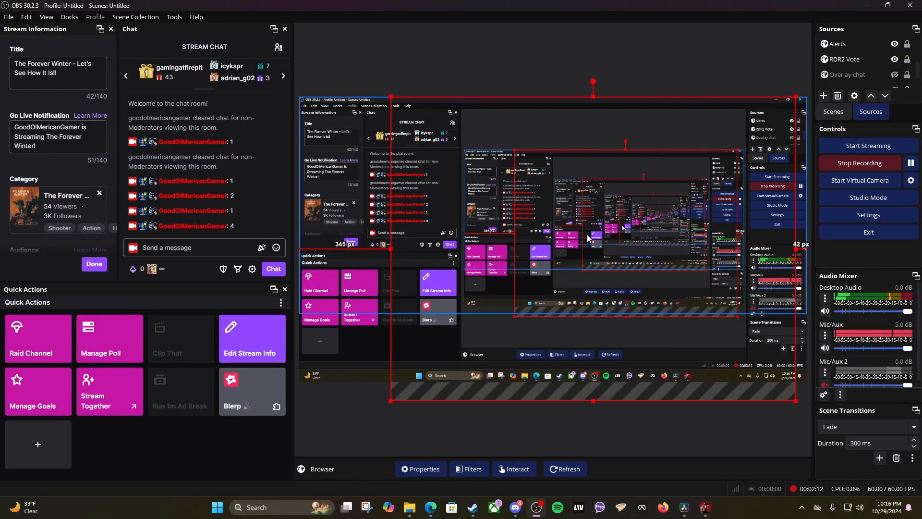
{"action": "scroll", "coordinate": [869, 43], "scroll_direction": "up", "scroll_amount": 3}
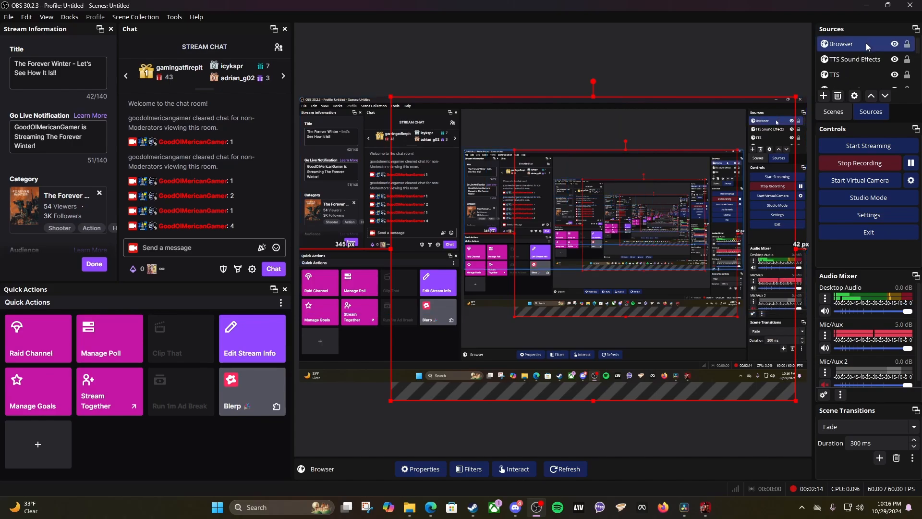
{"action": "double_click", "coordinate": [866, 45]}
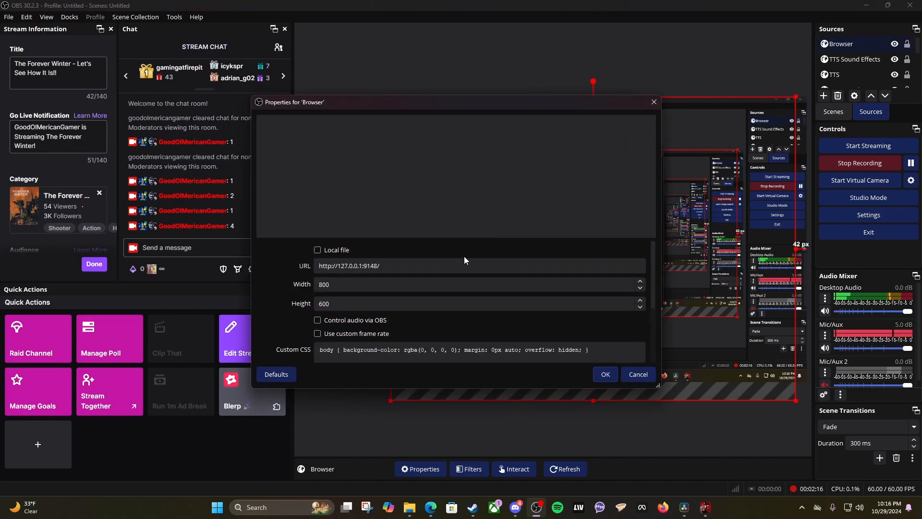
{"action": "scroll", "coordinate": [464, 257], "scroll_direction": "down", "scroll_amount": 5}
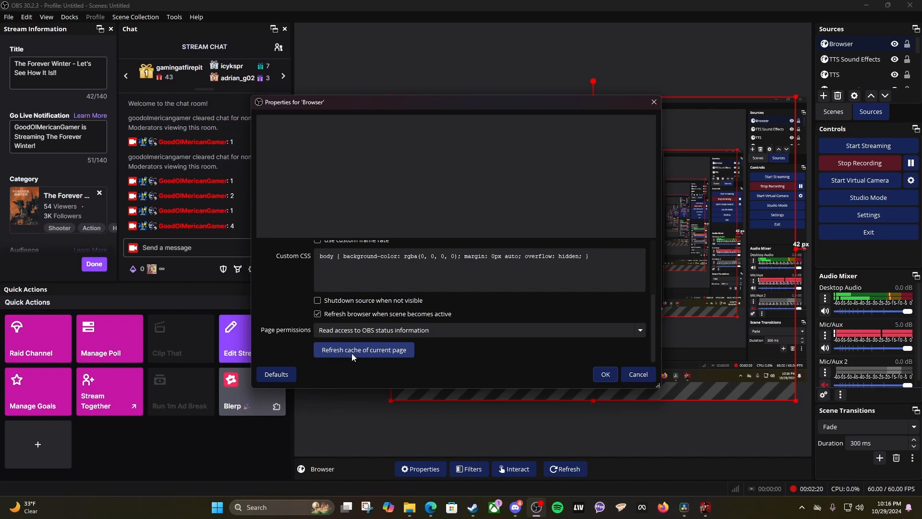
{"action": "left_click", "coordinate": [365, 350]}
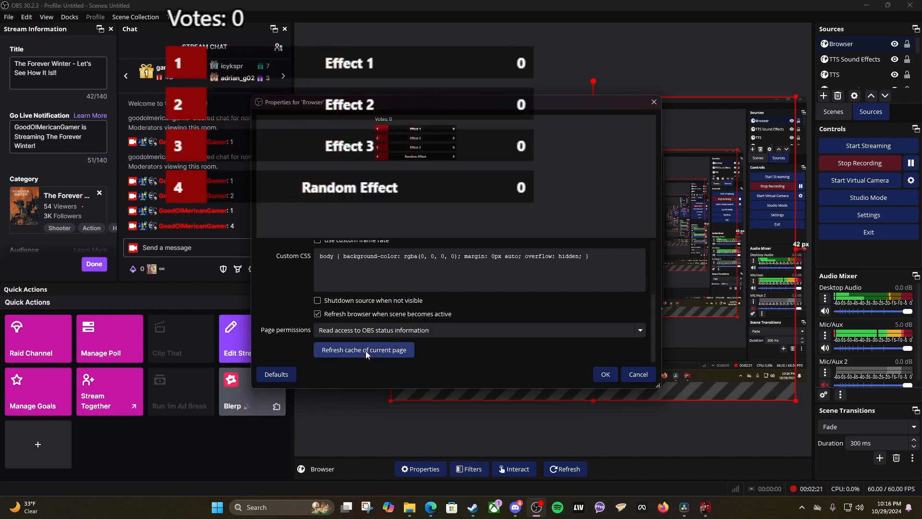
{"action": "left_click", "coordinate": [604, 375]}
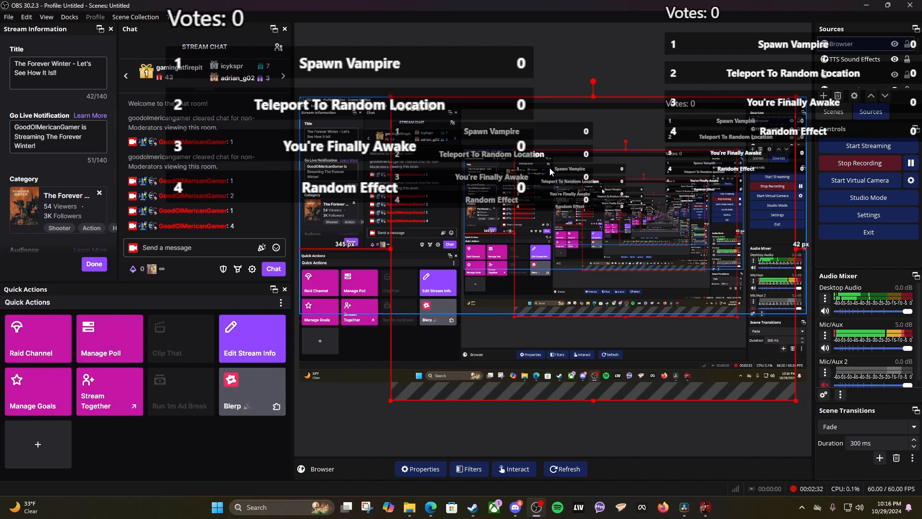
- Vote for the first effect by sending 1 in the stream chat
{"action": "left_click", "coordinate": [230, 249]}
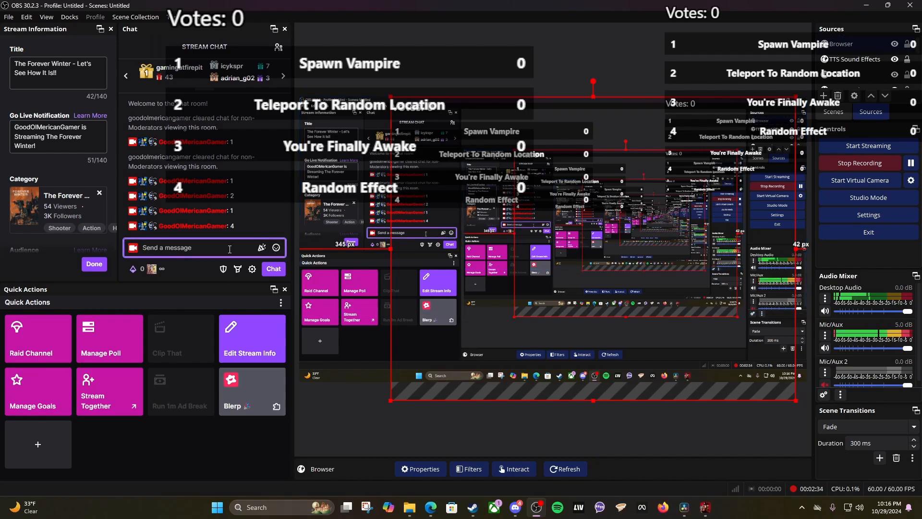
{"action": "type", "text": "1"}
{"action": "key", "text": "Return"}
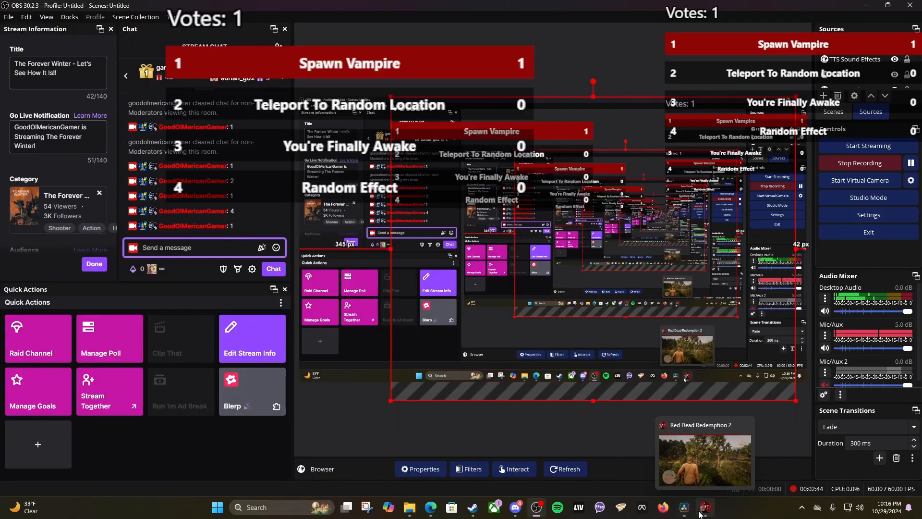
- Return to Red Dead Redemption 2 and walk the character around the camp to check the voted effects and poll overlay
{"action": "left_click", "coordinate": [684, 507]}
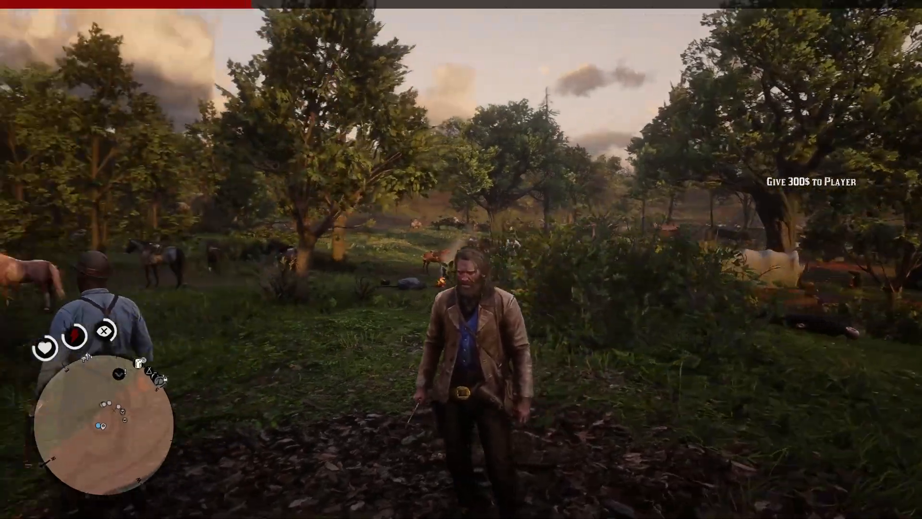
{"action": "key", "text": "w"}
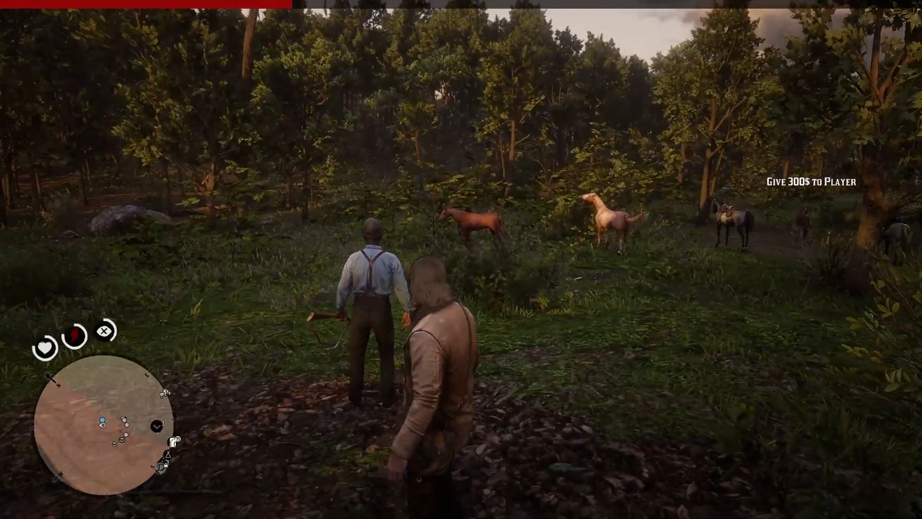
{"action": "key", "text": "w"}
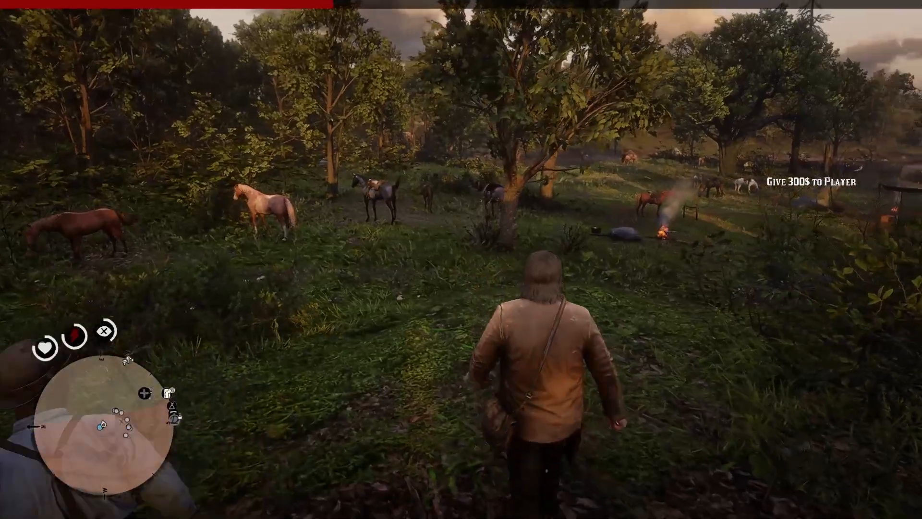
{"action": "key", "text": "w"}
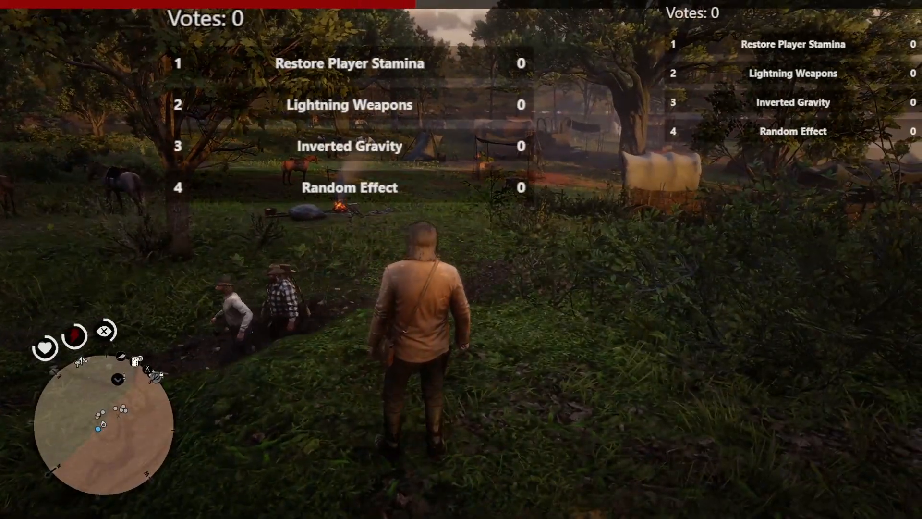
{"action": "key", "text": "w"}
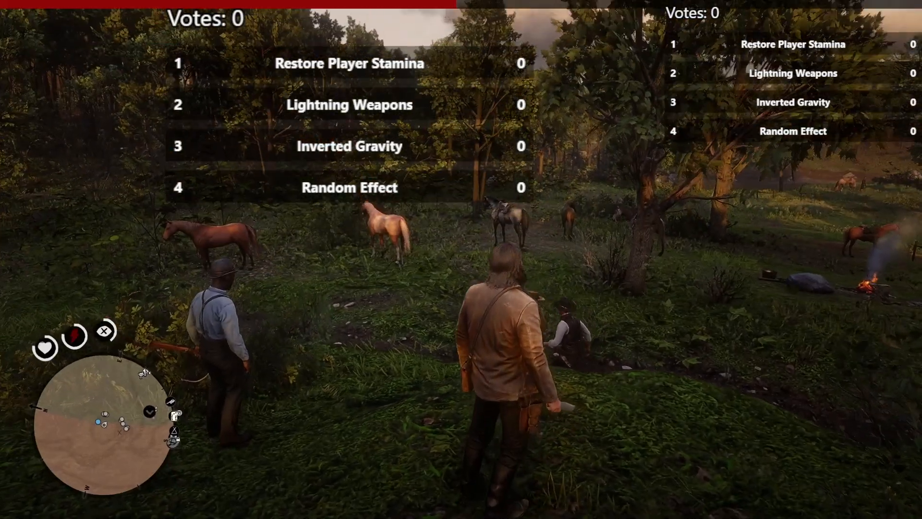
{"action": "key", "text": "w"}
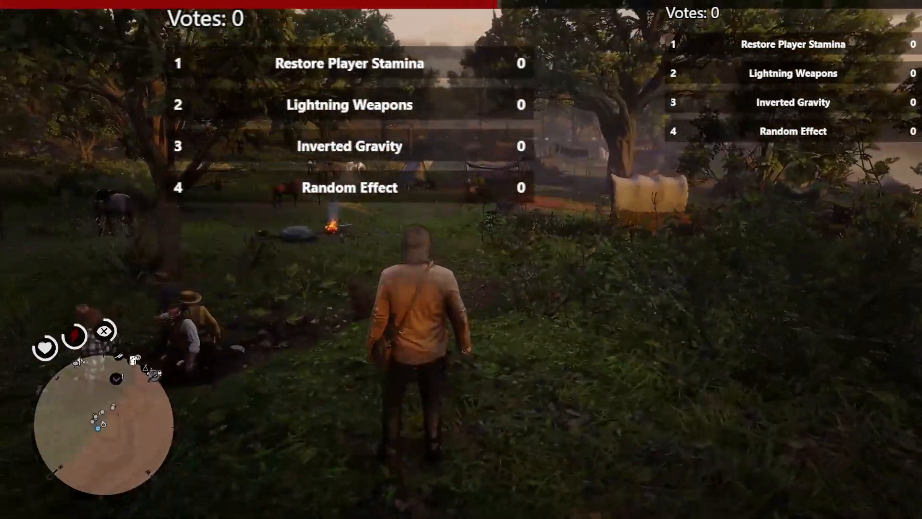